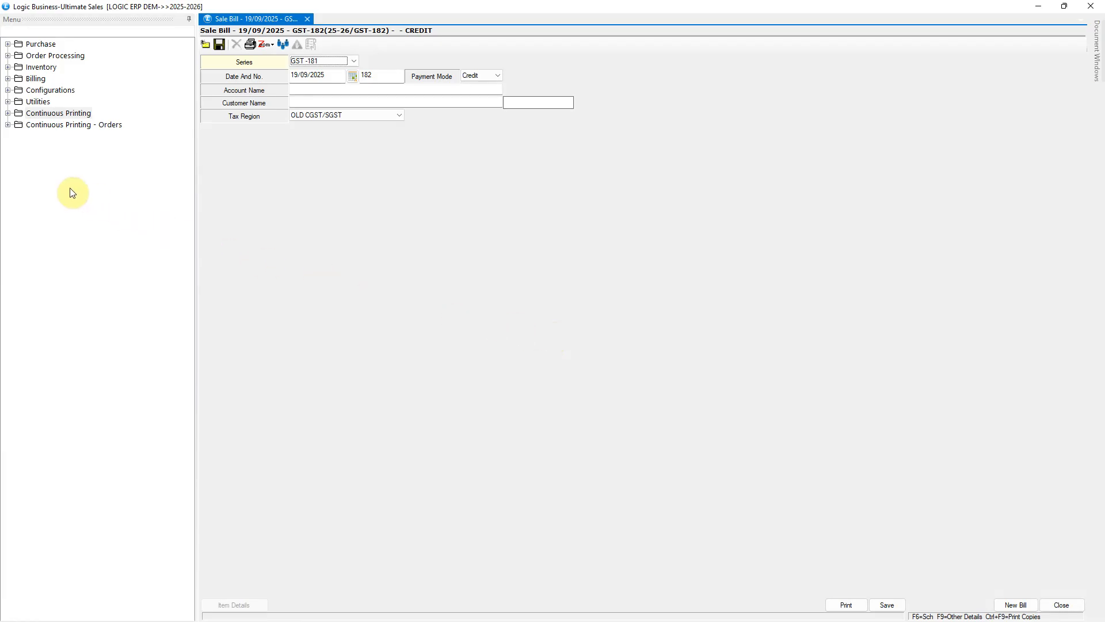
# Open the Sale Bill print designer under Continuous Printing with the SALE BILL configuration
pyautogui.click(9, 114)
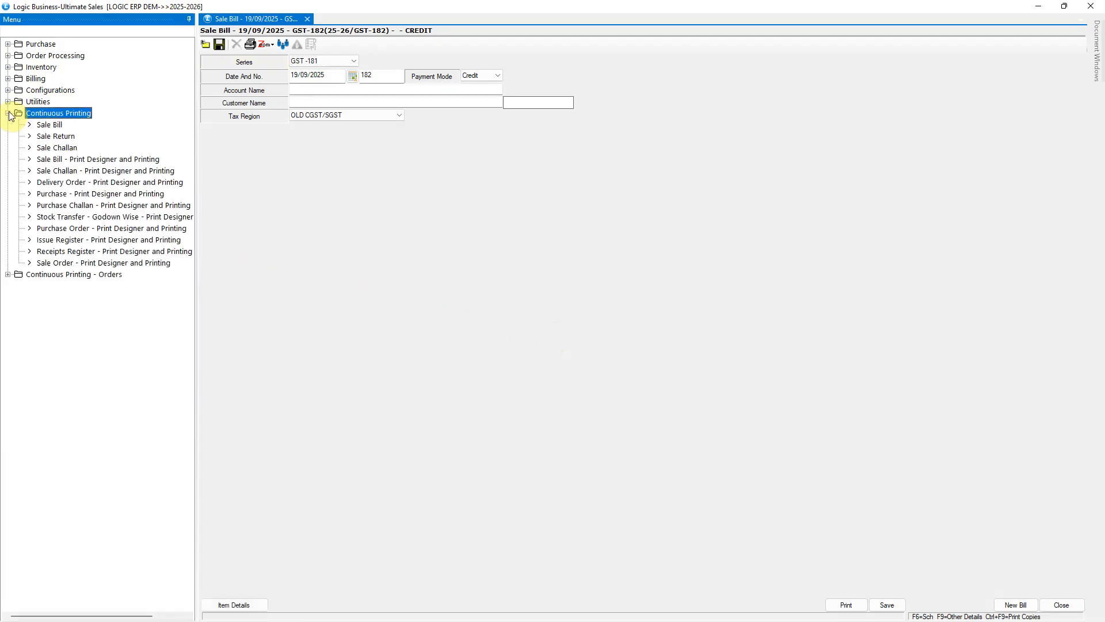
pyautogui.click(141, 162)
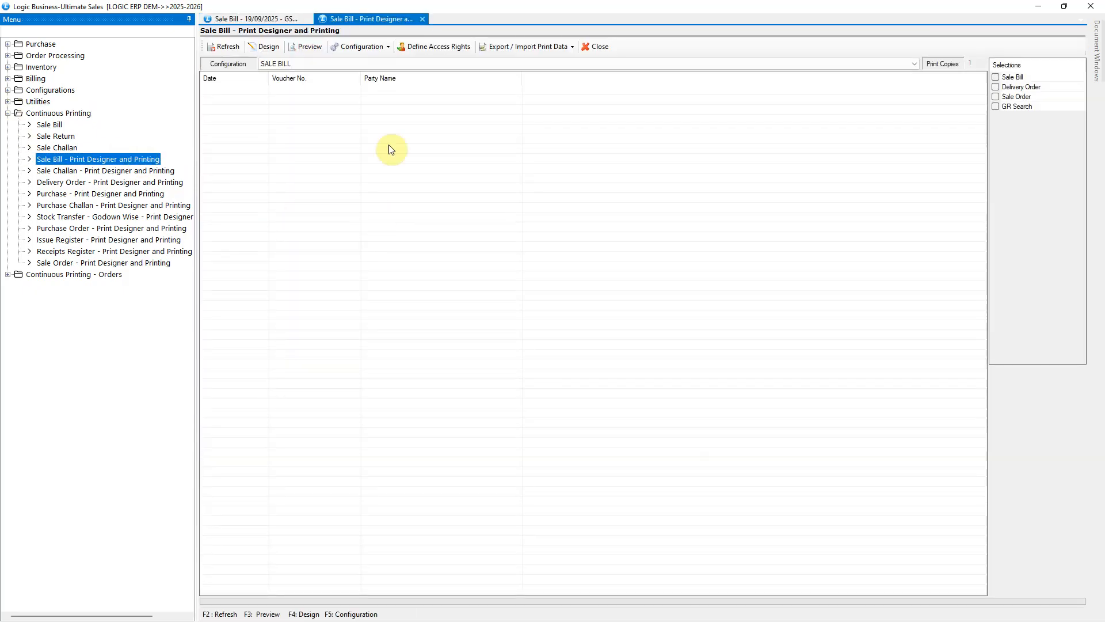
pyautogui.doubleClick(455, 64)
# Search sale bills with a bill date starting 19/09/2025 and load bill GST-181 into the print list
pyautogui.click(1023, 76)
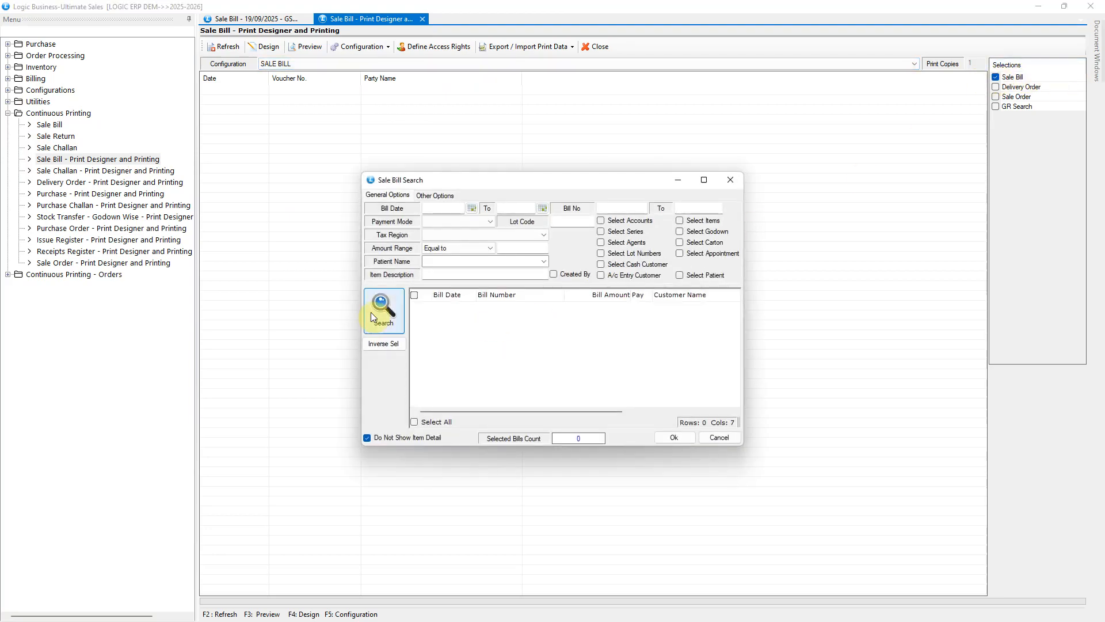
pyautogui.click(373, 317)
pyautogui.click(472, 209)
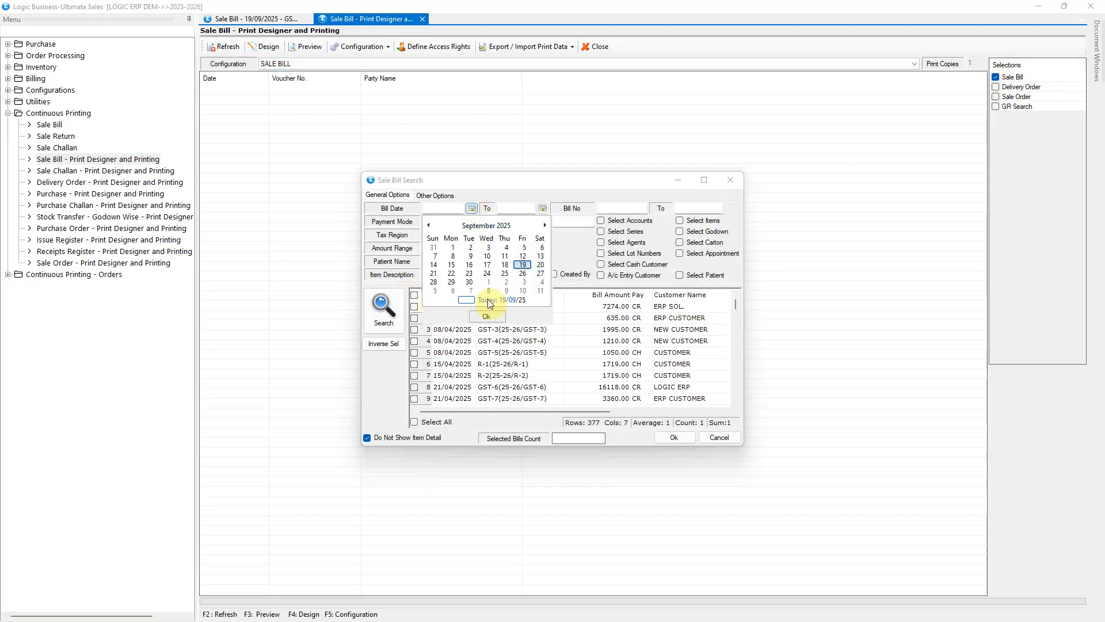
pyautogui.click(487, 317)
pyautogui.click(384, 311)
pyautogui.click(414, 307)
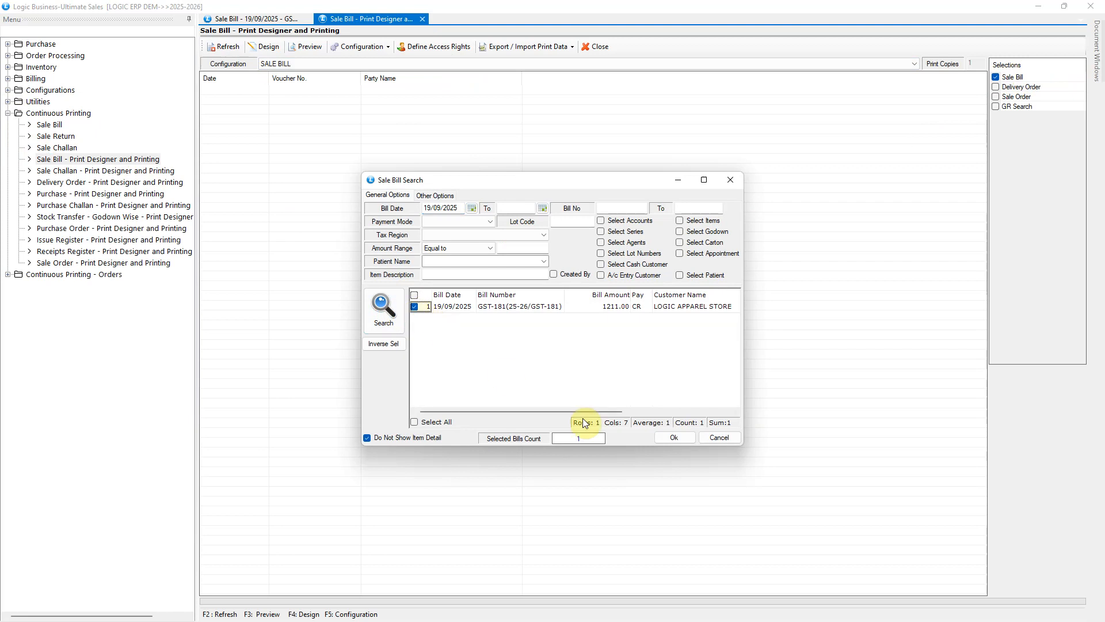
pyautogui.click(670, 438)
# Refresh the bill data and open the Mail Settings of the Sale Bill print design
pyautogui.click(222, 48)
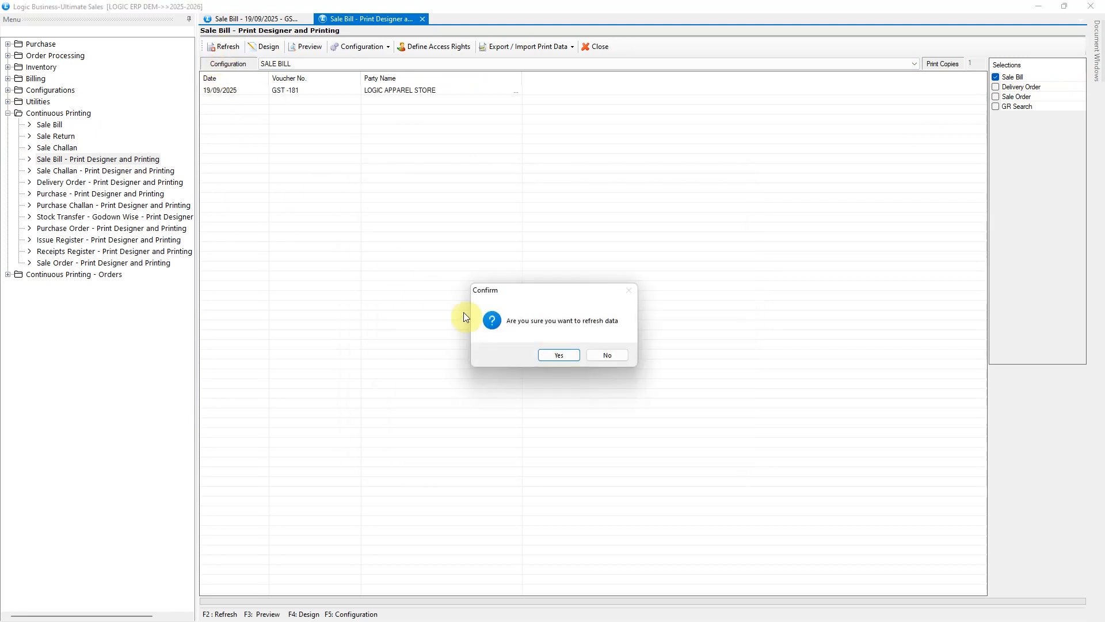
pyautogui.click(559, 355)
pyautogui.click(273, 49)
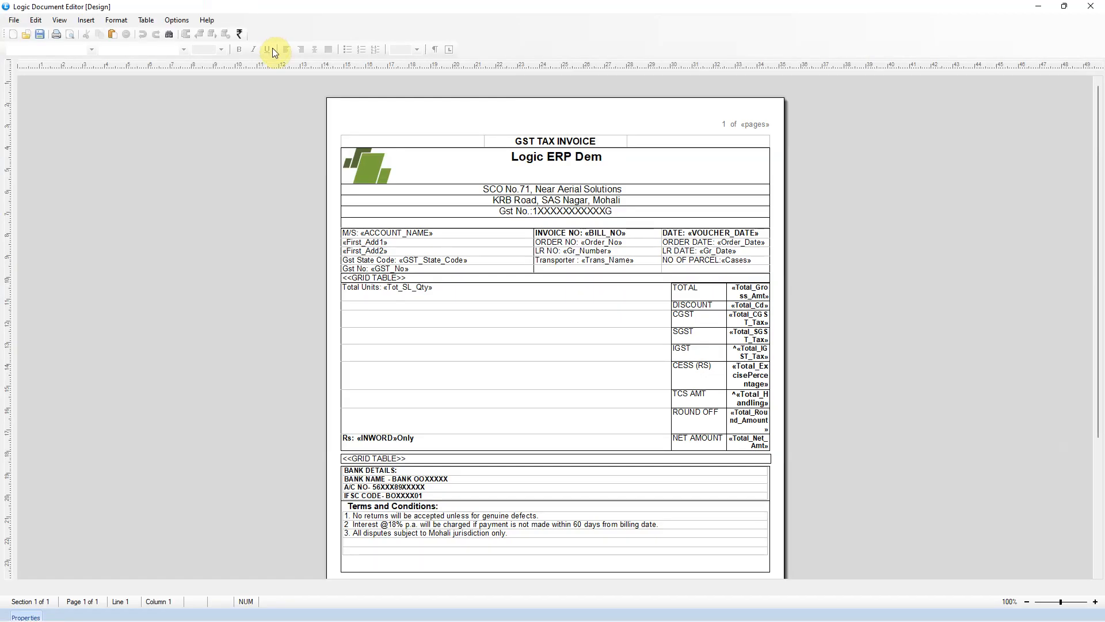
pyautogui.click(177, 20)
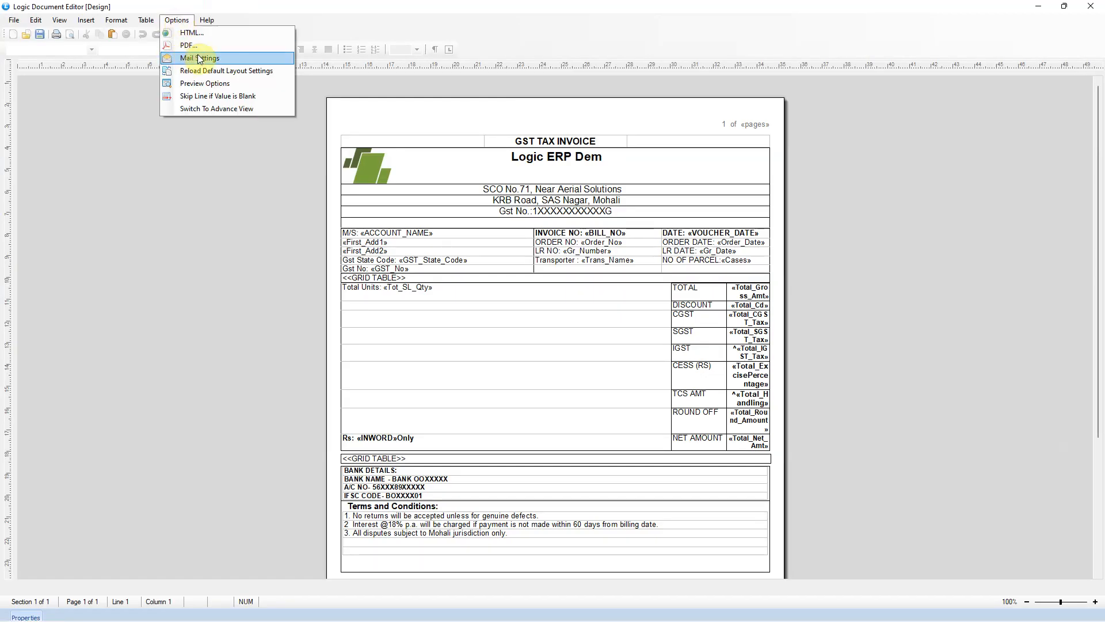
pyautogui.click(237, 58)
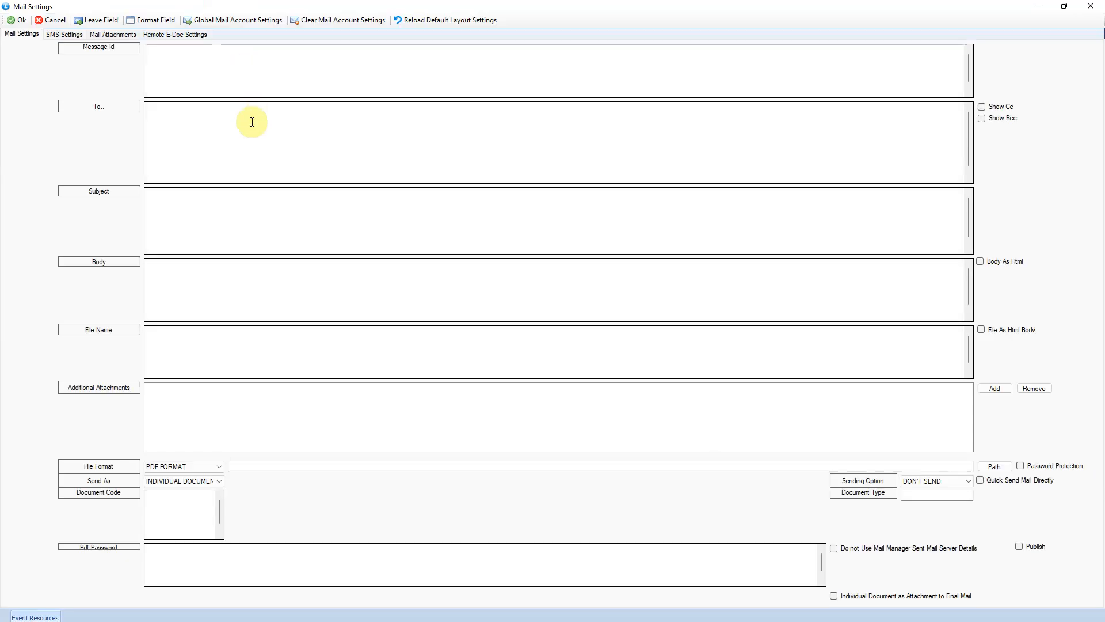
# Insert the EMail field from BillHeaderDetails of SALE_BILL_DETAILS as the mail's To recipient
pyautogui.click(236, 143)
pyautogui.click(45, 617)
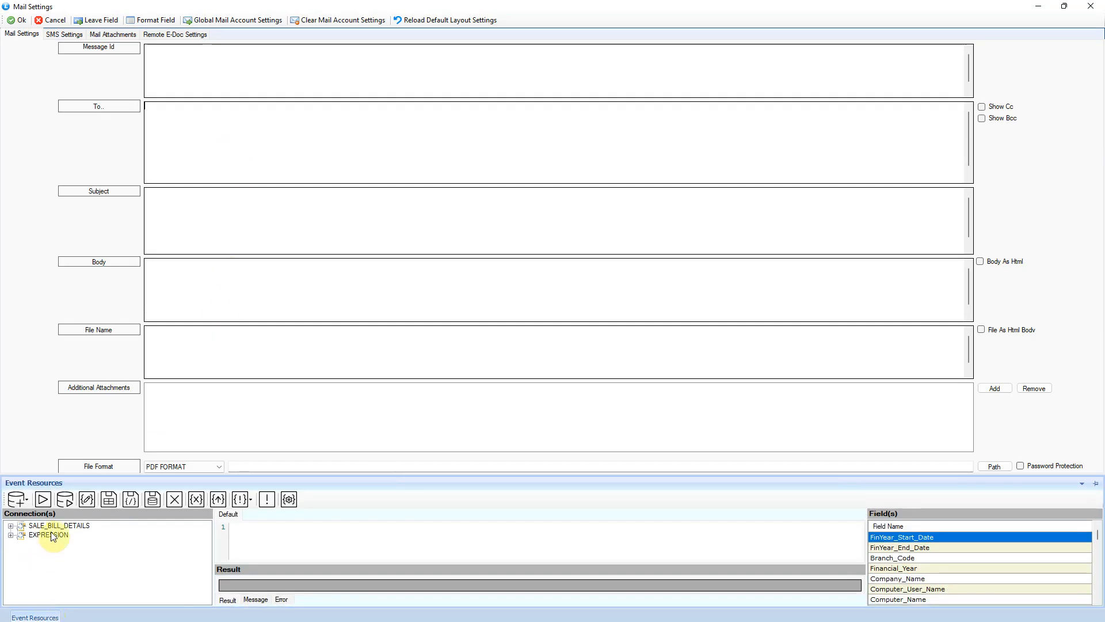
pyautogui.click(15, 530)
pyautogui.click(11, 526)
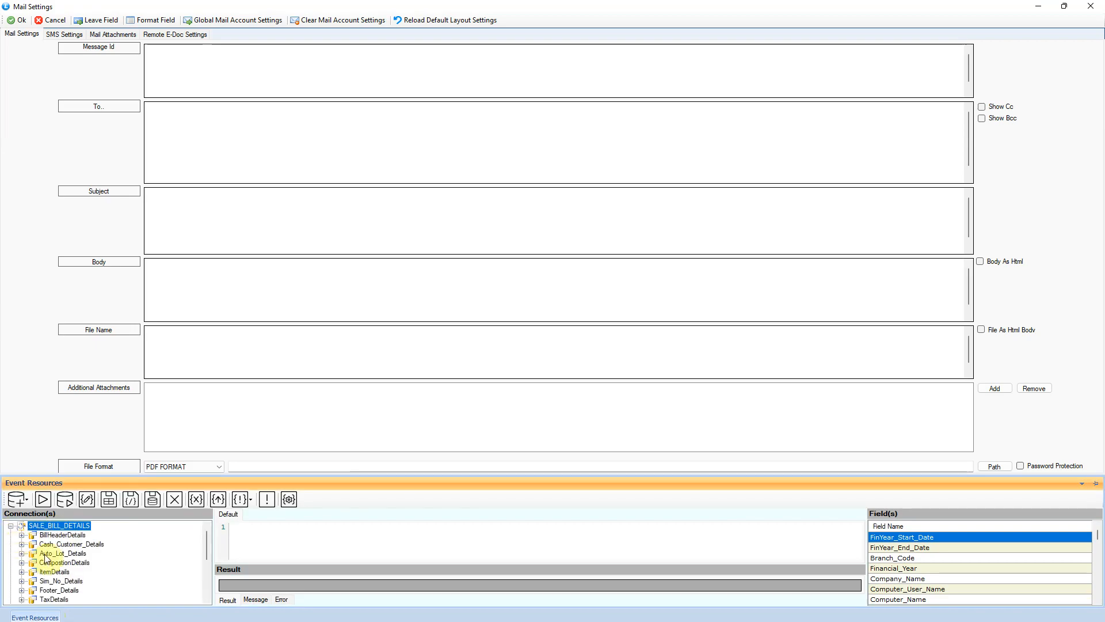
pyautogui.click(54, 537)
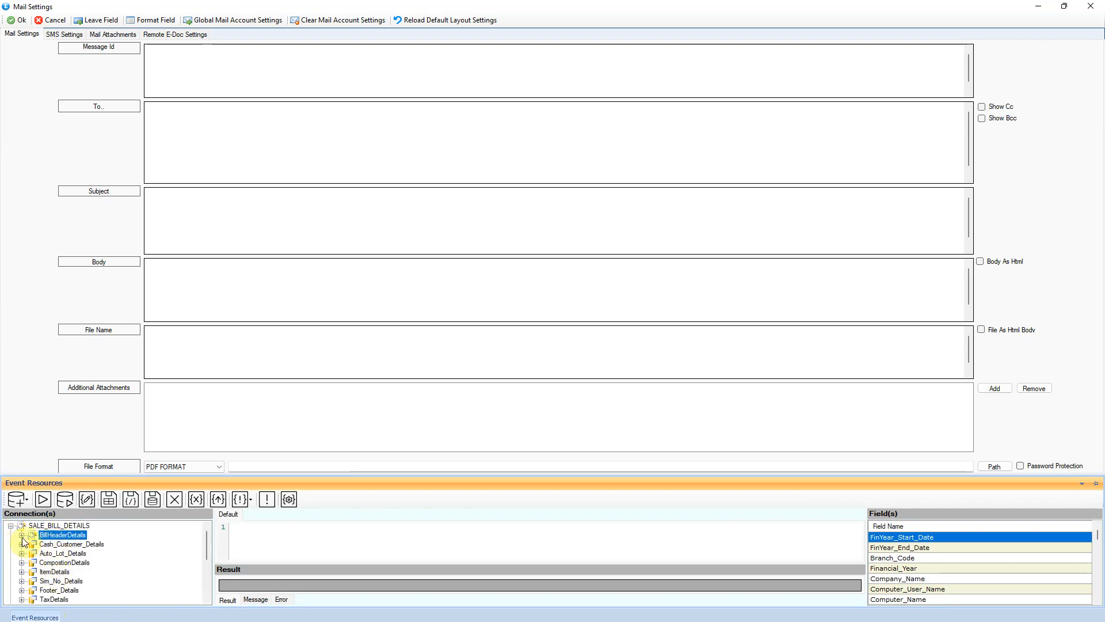
pyautogui.click(21, 536)
pyautogui.click(78, 560)
pyautogui.press('e')
pyautogui.press('e')
pyautogui.scroll(-2, 80, 559)
pyautogui.click(59, 563)
pyautogui.rightClick(61, 563)
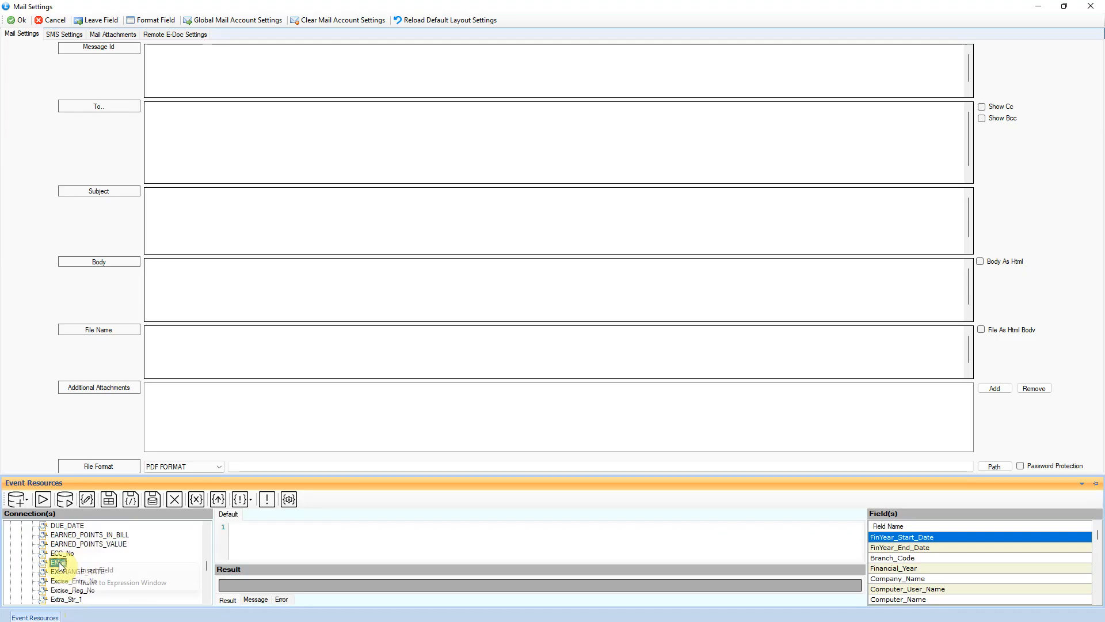
pyautogui.click(97, 576)
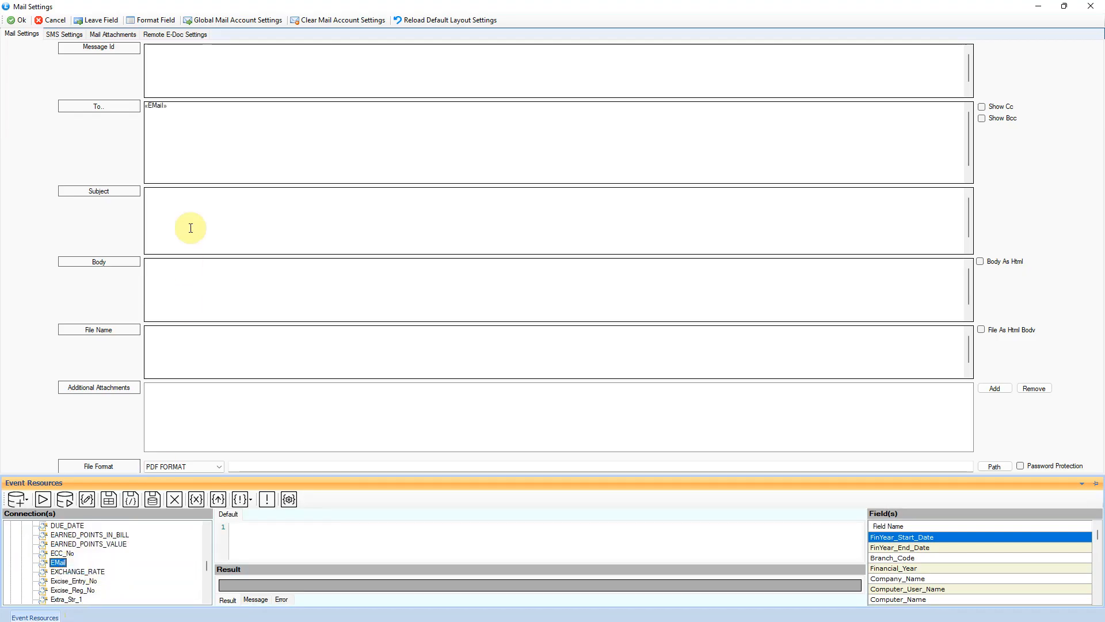
# Enter "Bill copy" as the mail subject and "Kindly find the Invoice copy." as the body
pyautogui.click(163, 204)
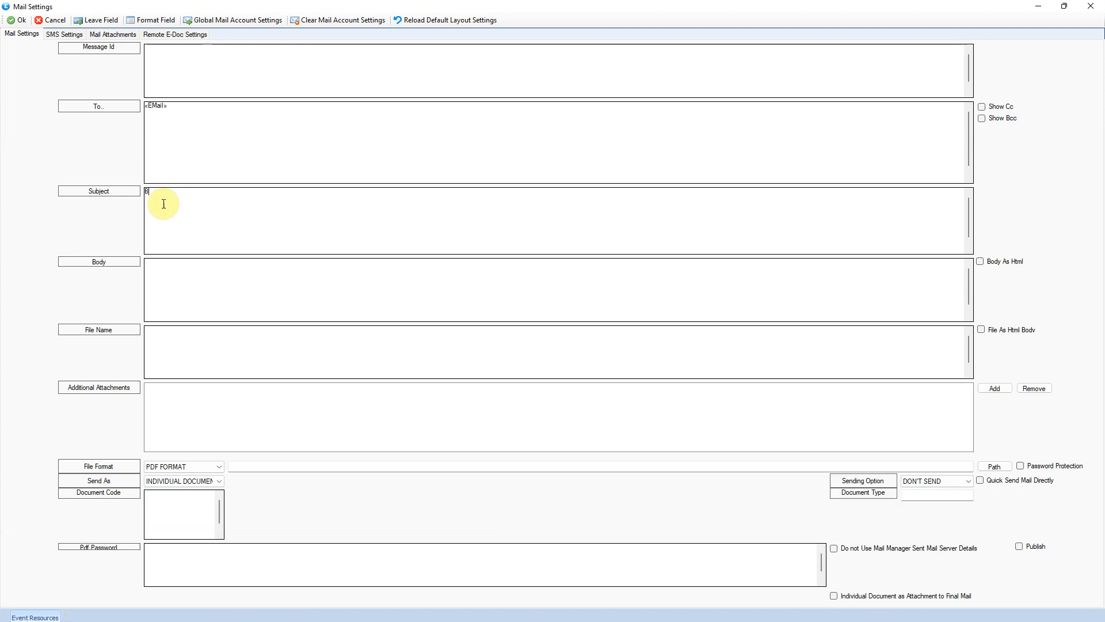
pyautogui.write('Bill copy')
pyautogui.click(183, 278)
pyautogui.write('Kindly find the Invoice copy.')
# Set the mail's file format to PDF FORMAT and its sending option to PREVIEW & SEND
pyautogui.click(218, 466)
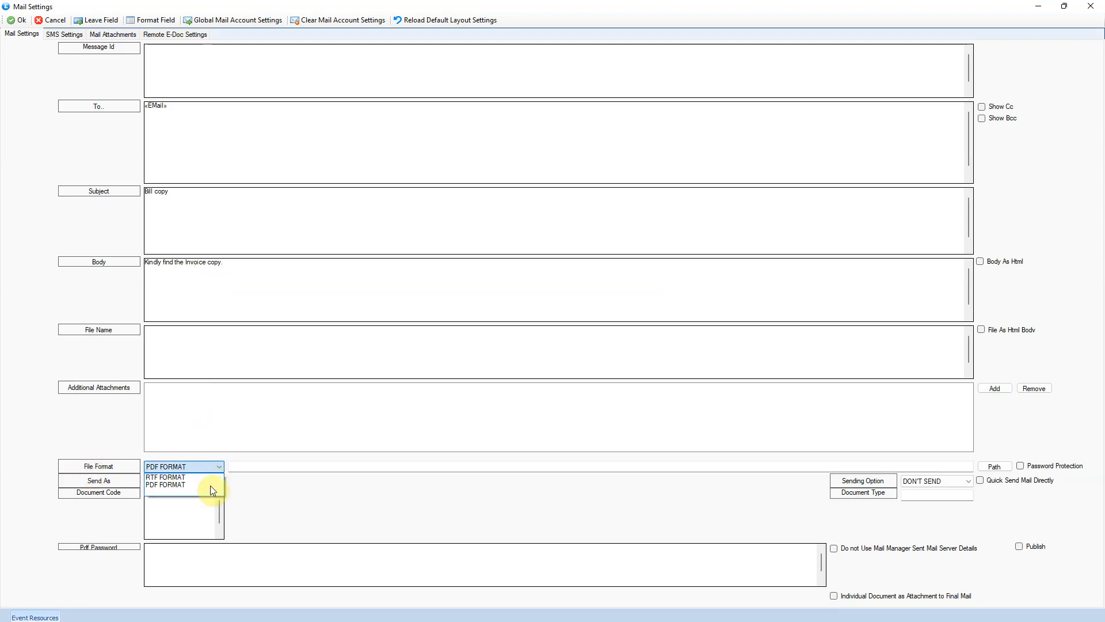
pyautogui.click(210, 484)
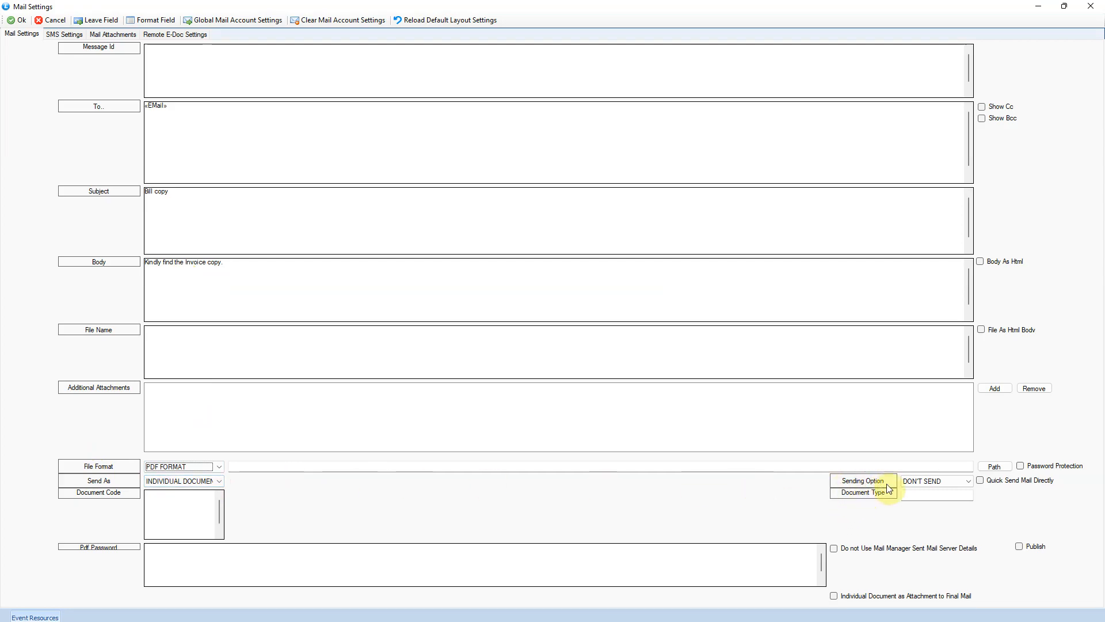
pyautogui.click(958, 480)
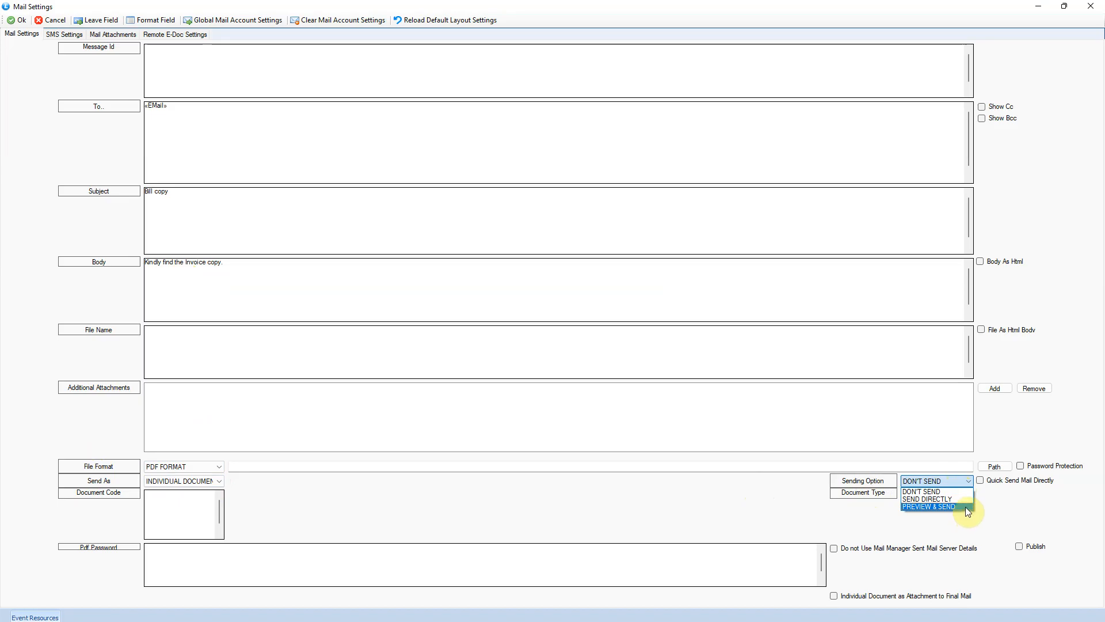
pyautogui.click(965, 508)
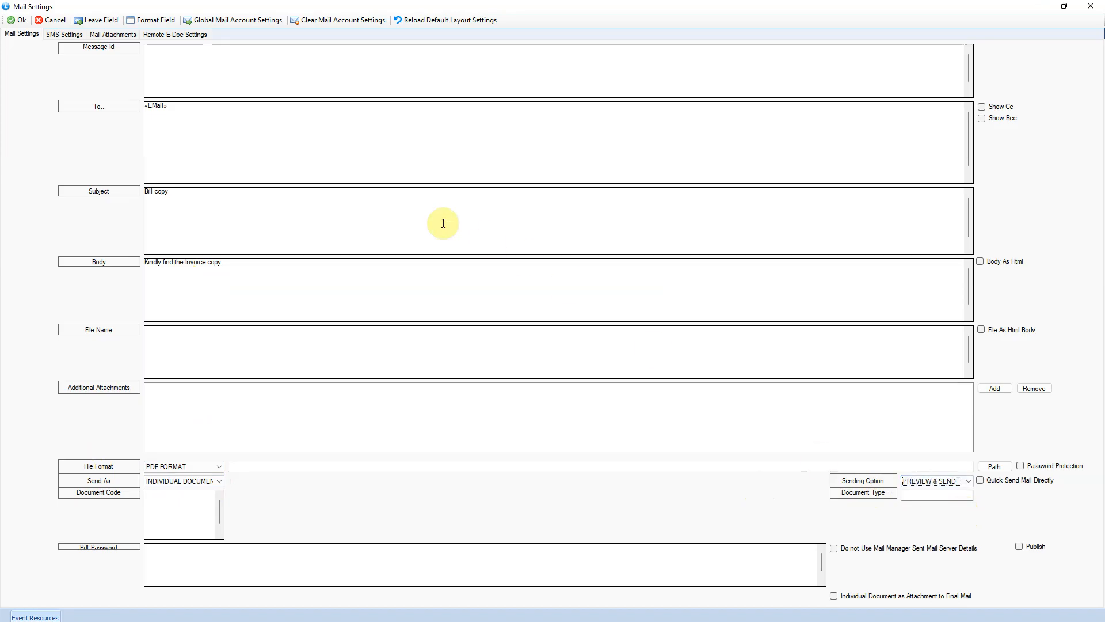
# Open the global mail account settings, choose POP3 as the account type, and check the e-mail address and user name
pyautogui.click(238, 22)
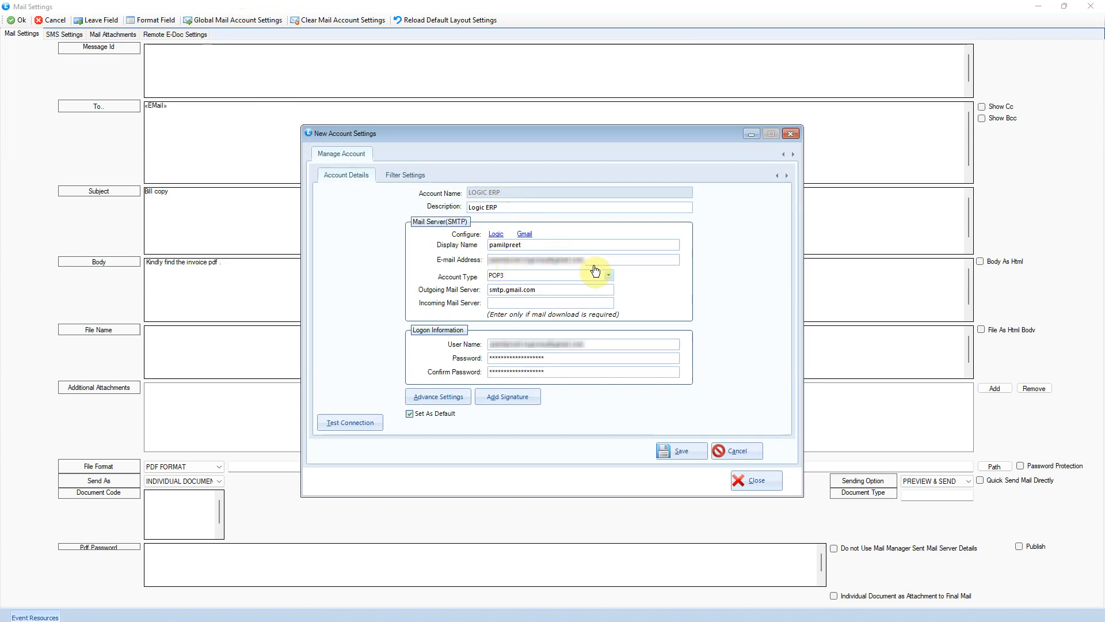
pyautogui.moveTo(585, 260); pyautogui.dragTo(490, 254)
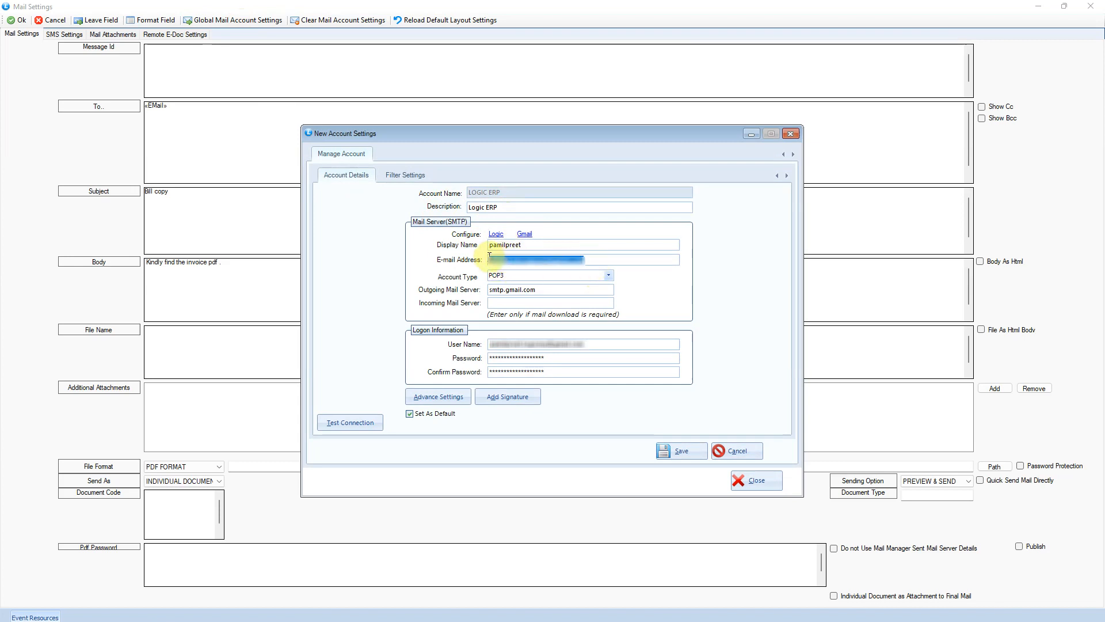
pyautogui.click(607, 276)
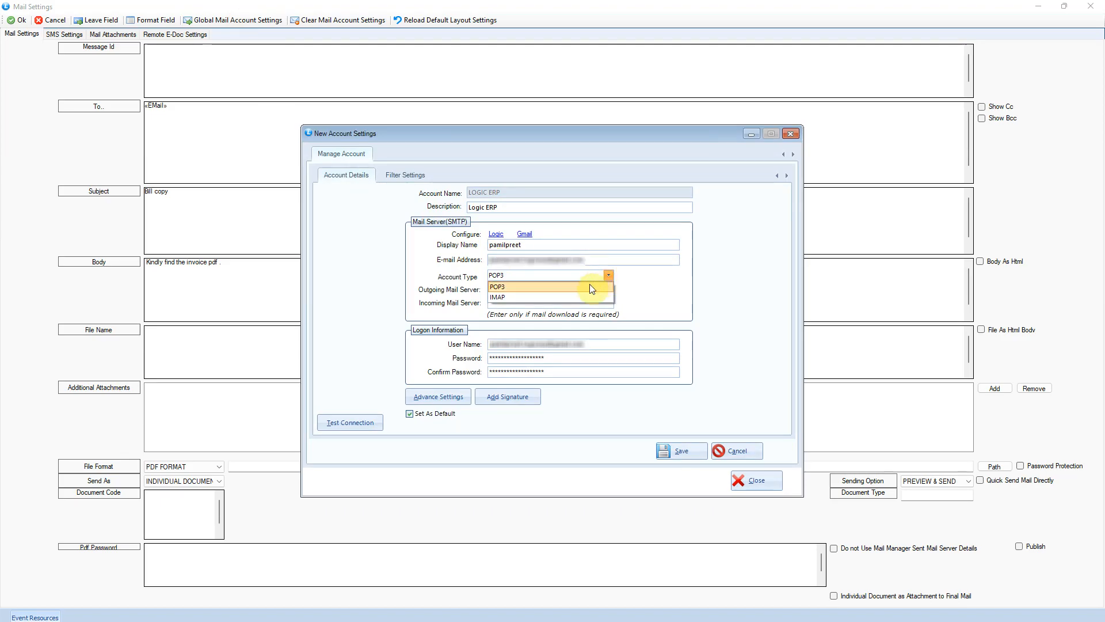
pyautogui.click(591, 287)
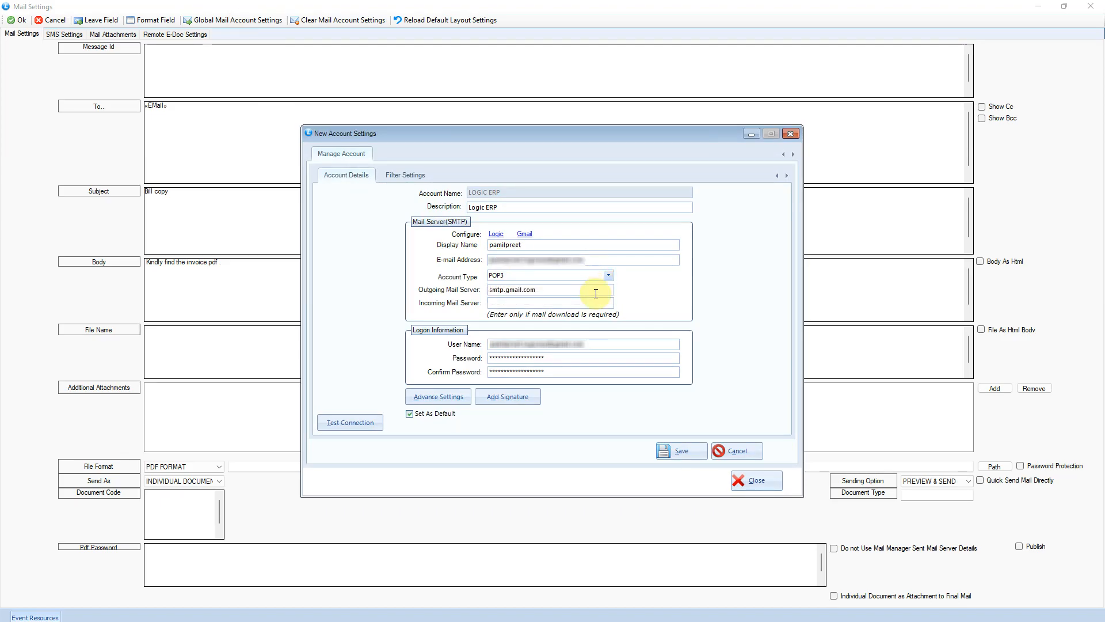
pyautogui.moveTo(594, 343); pyautogui.dragTo(471, 344)
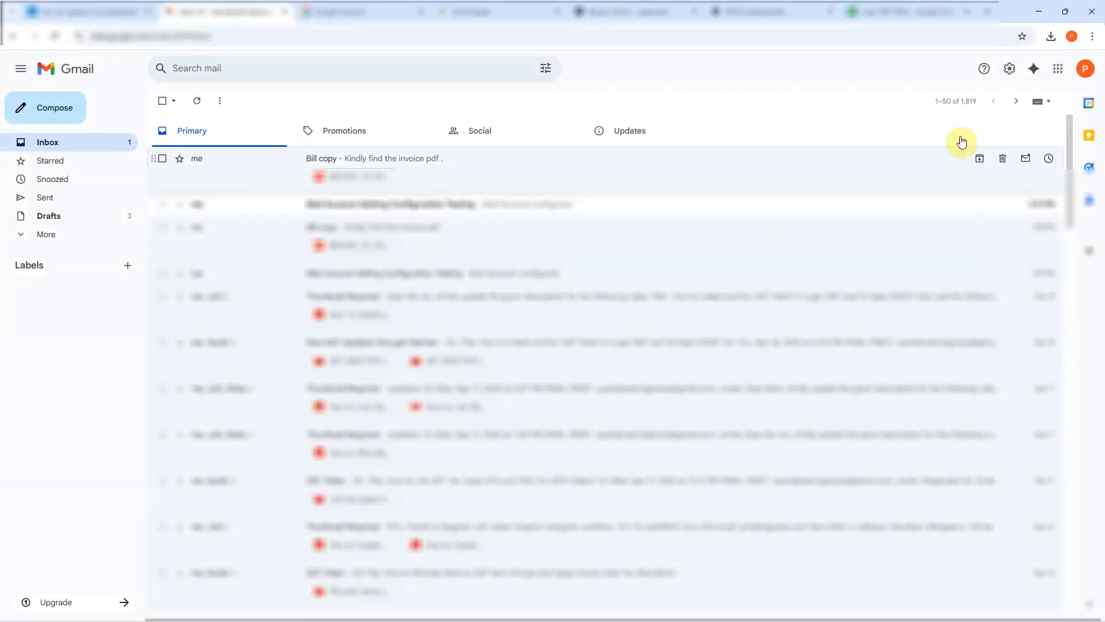
# From Gmail, open the Google Account's Security settings and check the 2-Step Verification status
pyautogui.click(1059, 69)
pyautogui.click(944, 136)
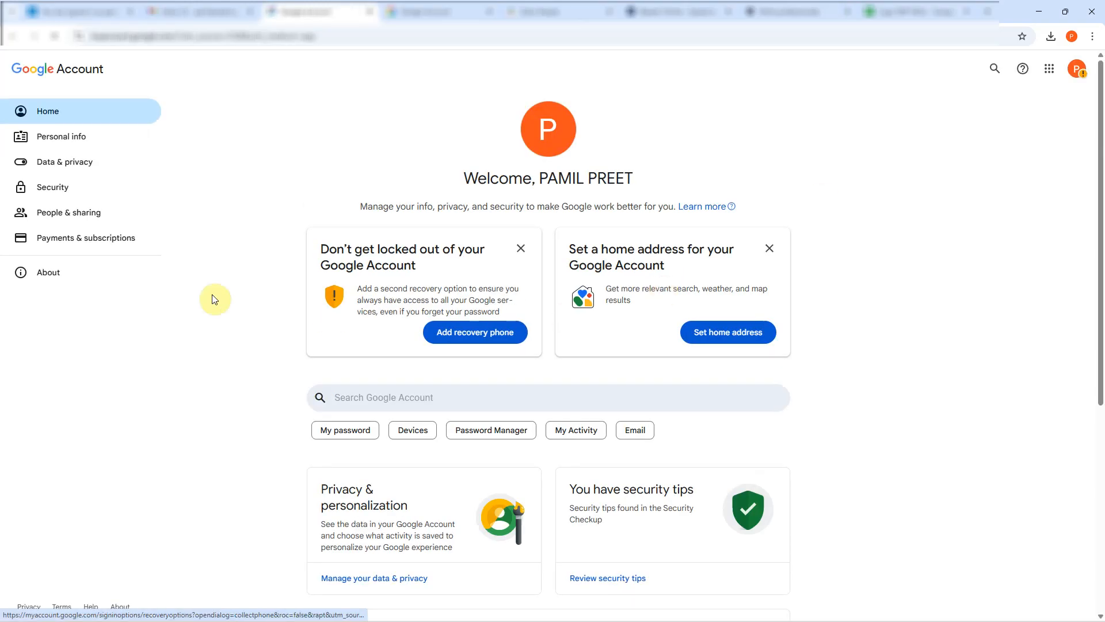
pyautogui.click(48, 185)
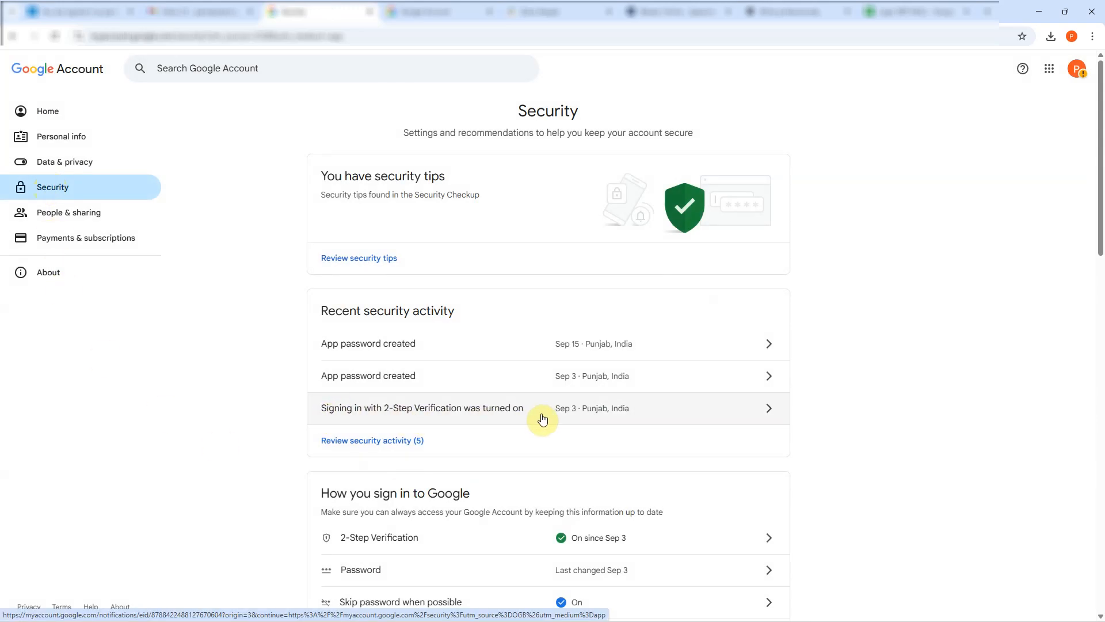
pyautogui.scroll(-2, 543, 419)
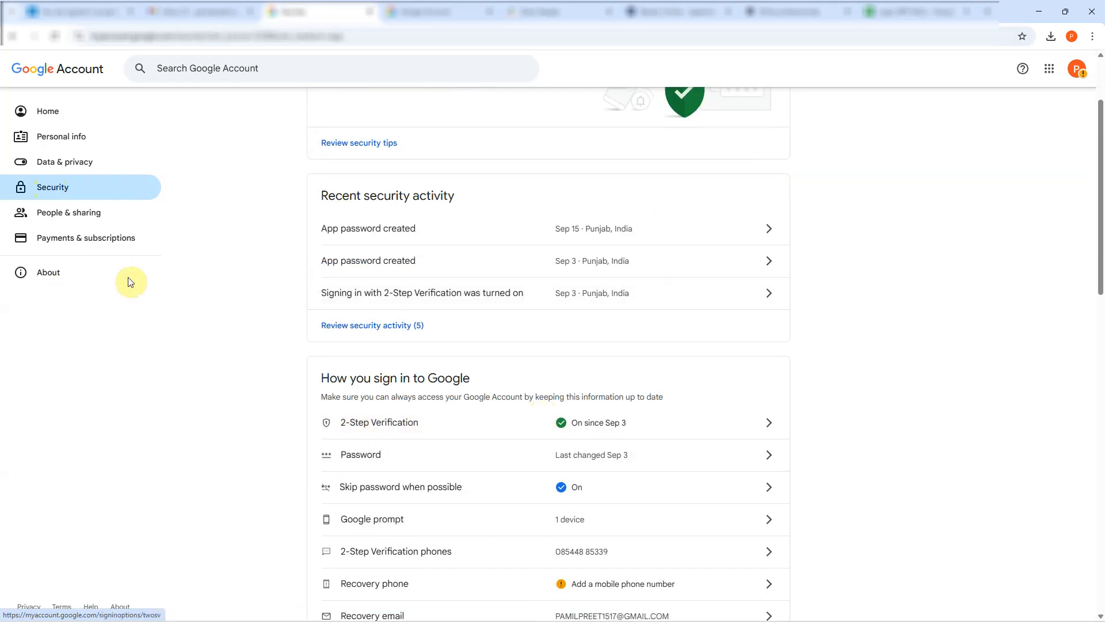
pyautogui.scroll(2, 267, 375)
# Search the Google Account for "app", open App passwords, and verify access with the account password
pyautogui.click(253, 70)
pyautogui.write('app')
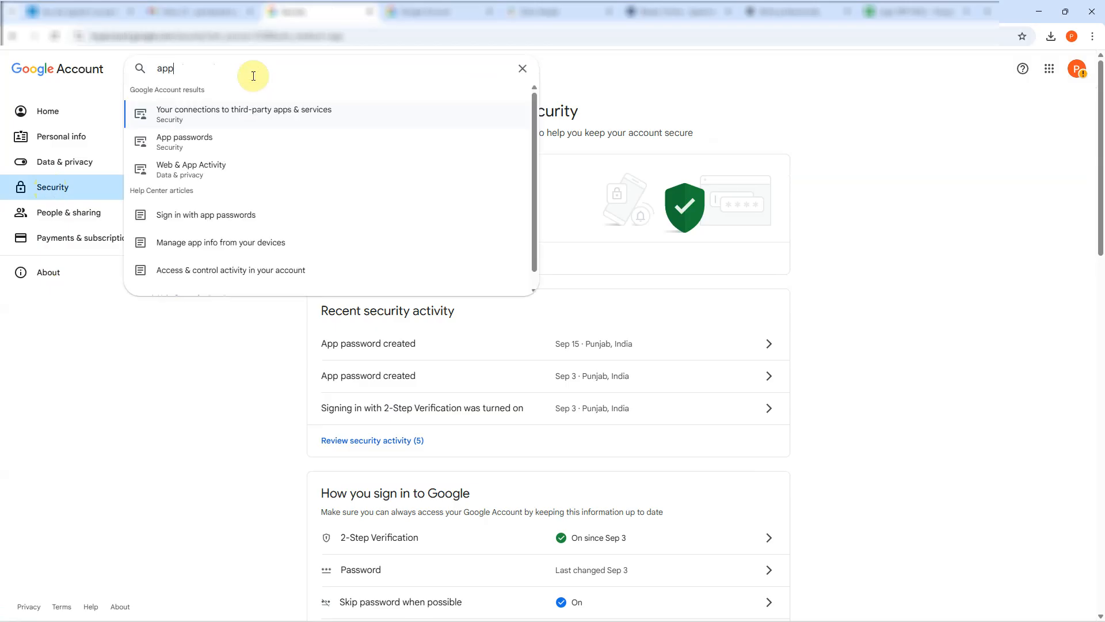
pyautogui.click(223, 150)
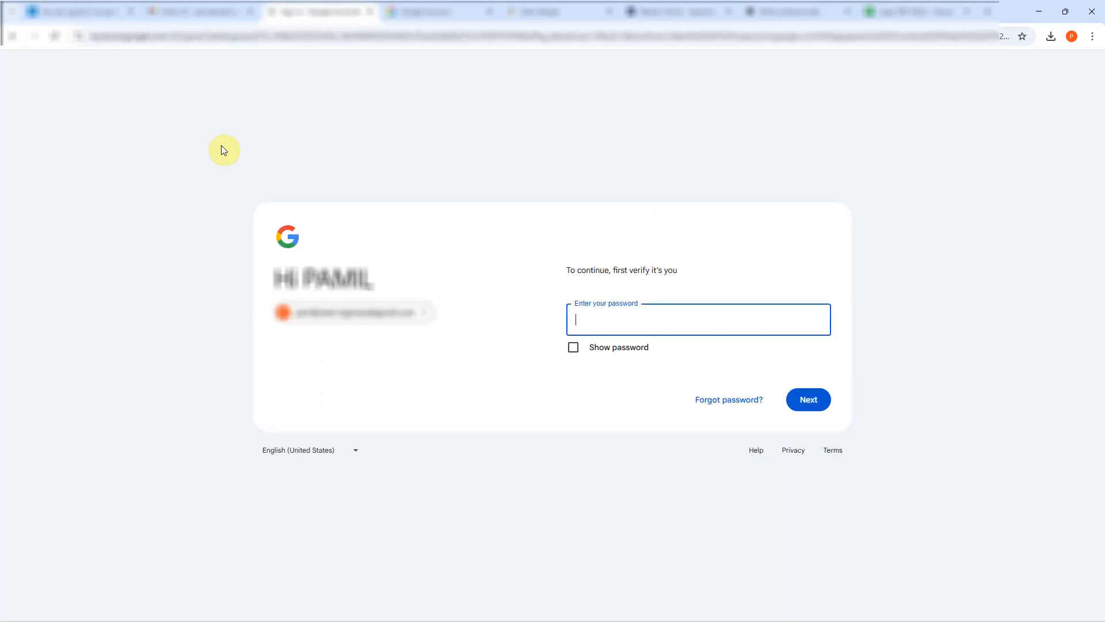
pyautogui.hotkey('ctrl', 'v')
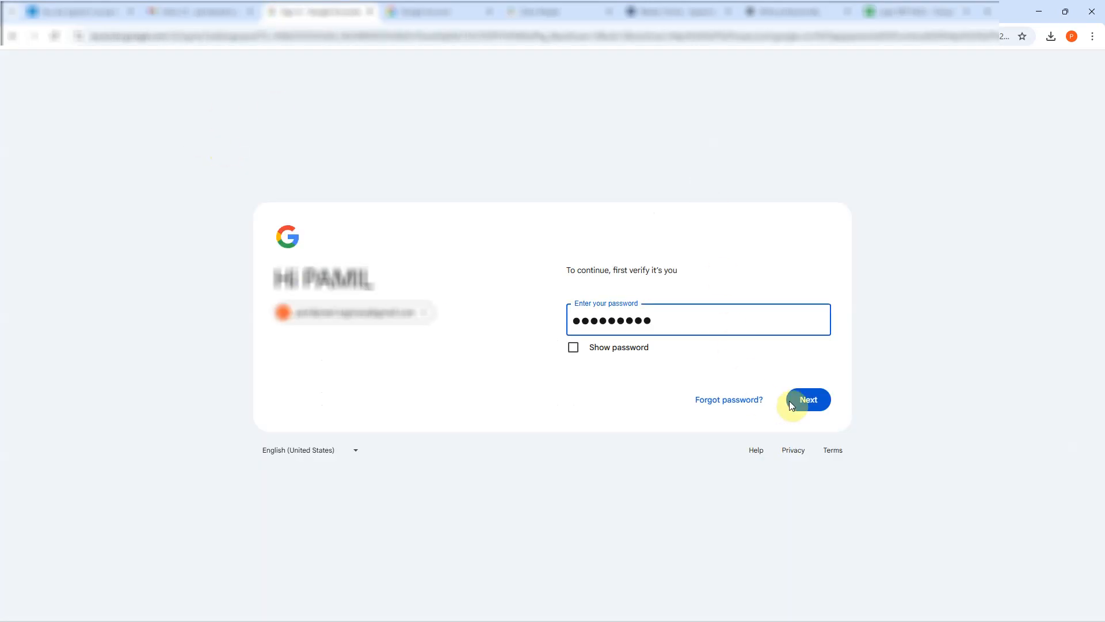
pyautogui.click(809, 399)
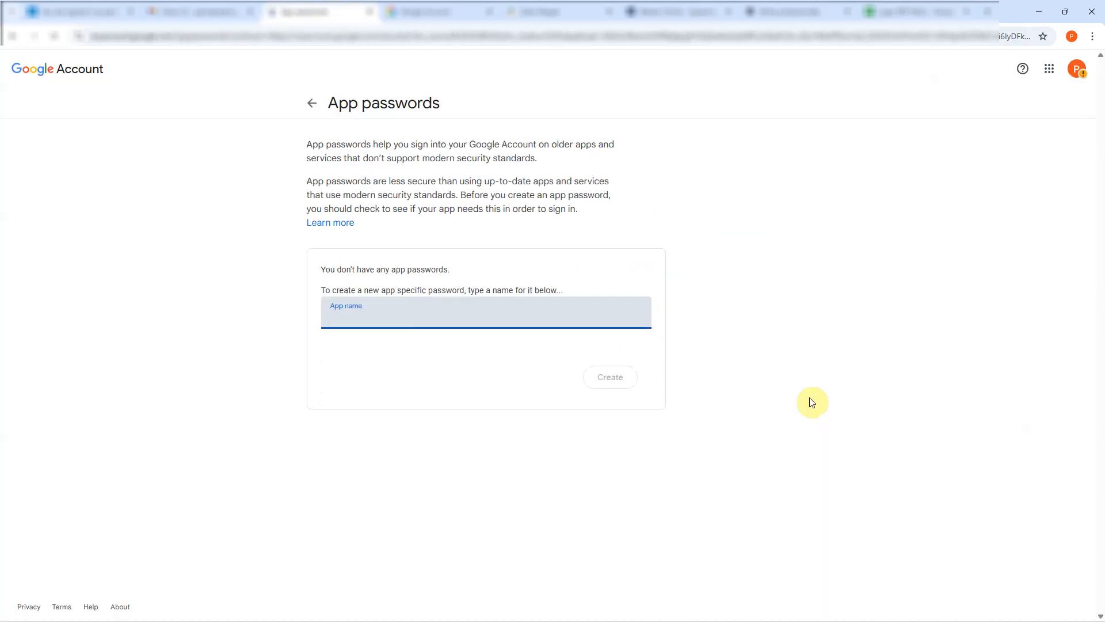
# Create an app password named "logic", select the generated password and finish the creation
pyautogui.write('lo')
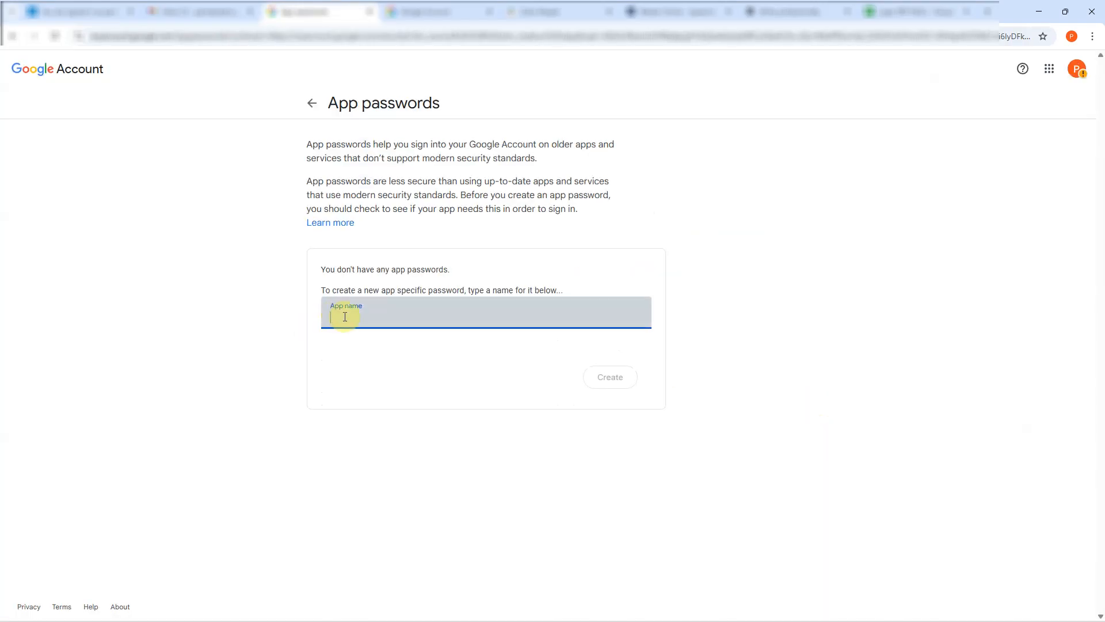
pyautogui.write('gic')
pyautogui.click(608, 377)
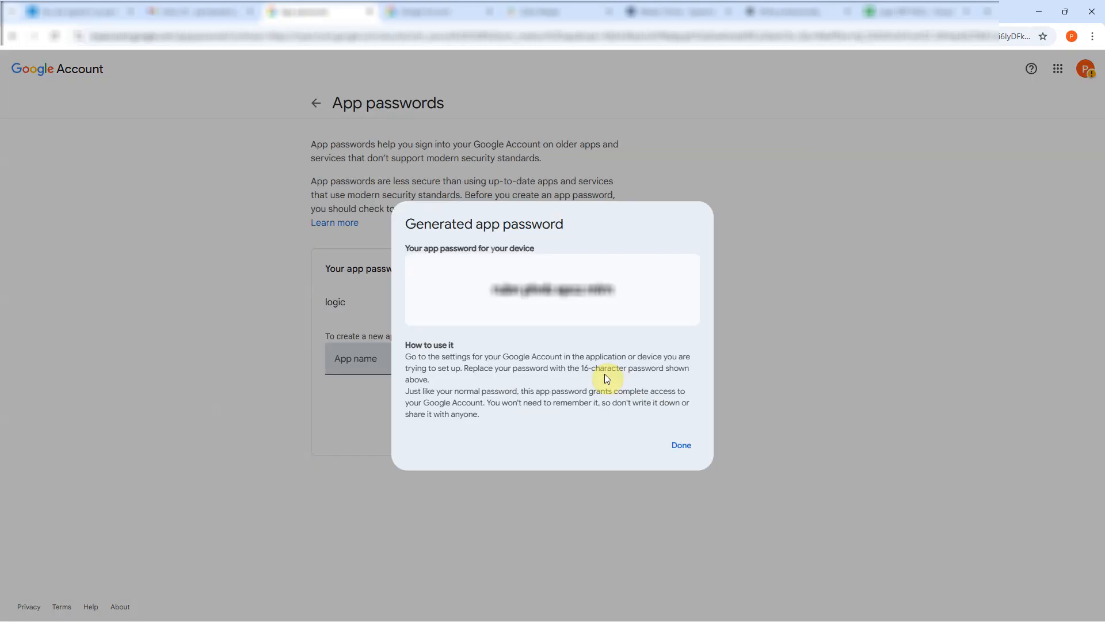
pyautogui.moveTo(626, 291); pyautogui.dragTo(490, 292)
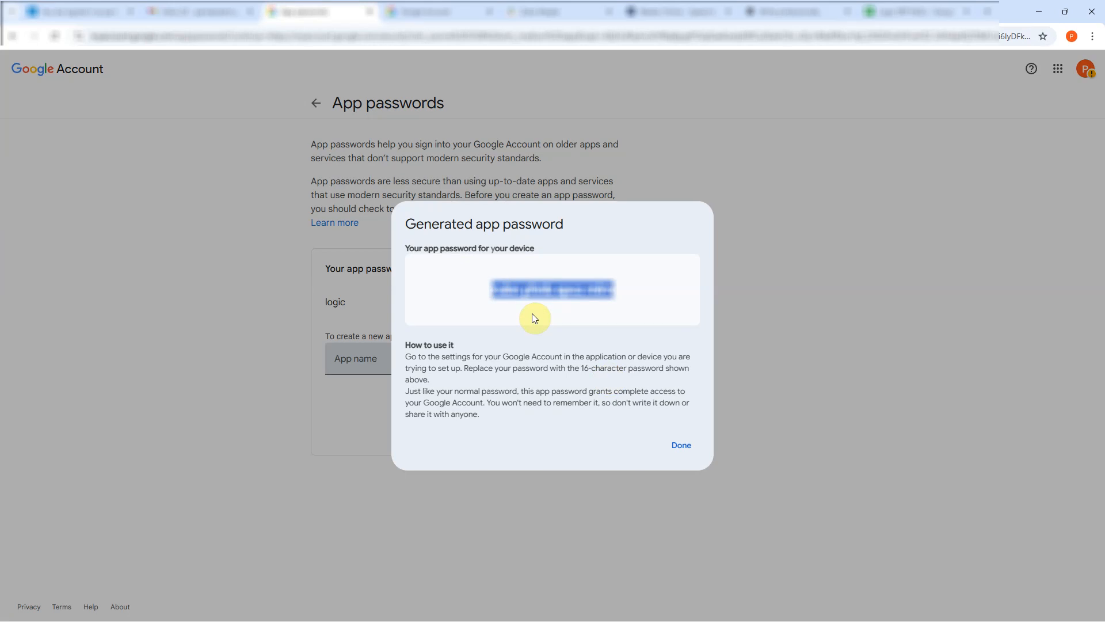
pyautogui.click(679, 446)
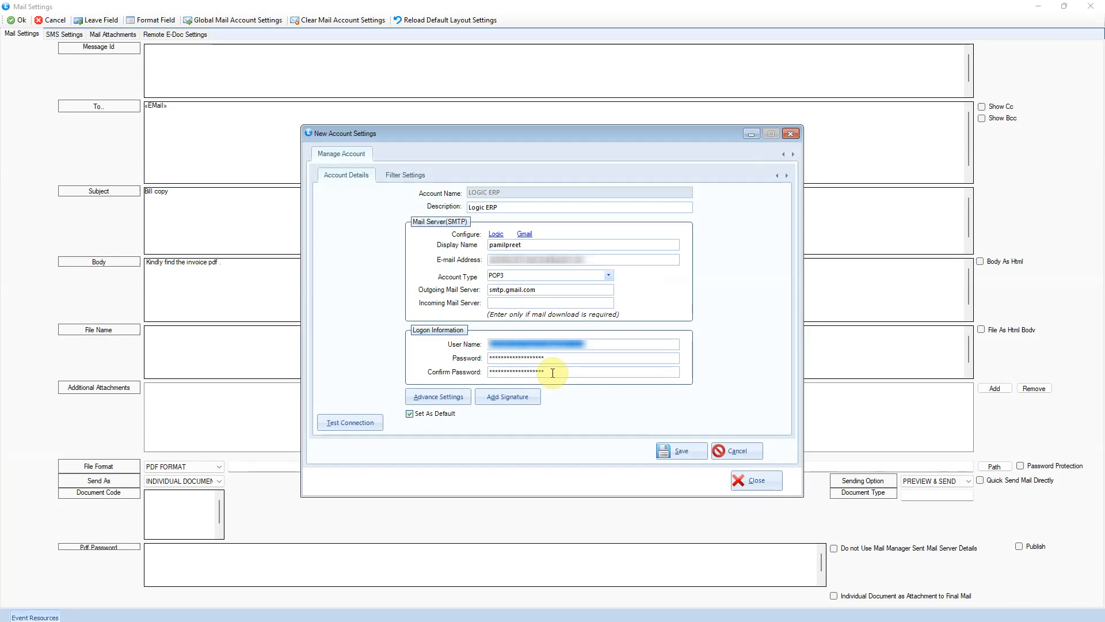
# Test the mail account connection, open the test mail in Gmail, and dismiss the test result in Logic ERP
pyautogui.click(356, 424)
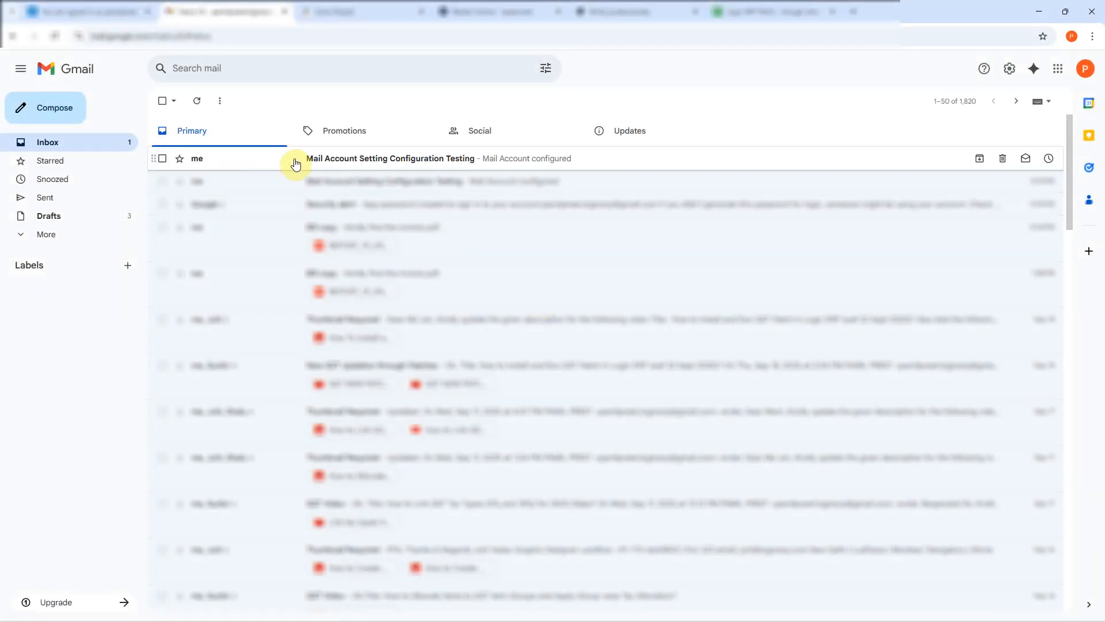
pyautogui.click(403, 159)
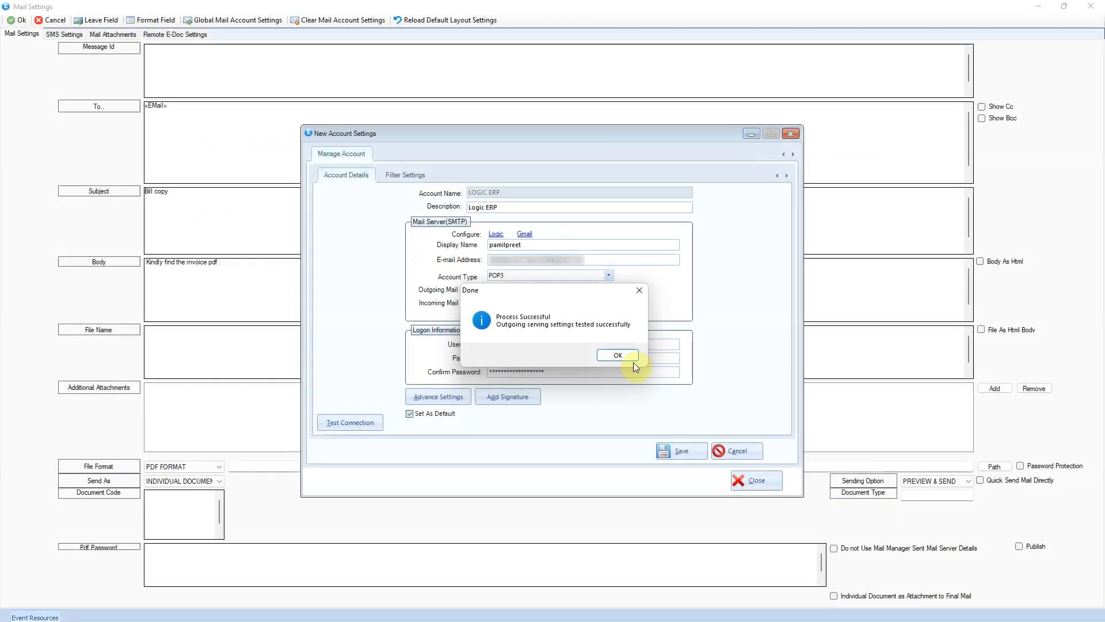
pyautogui.click(629, 356)
# Save the mail account and accept the mail settings
pyautogui.click(662, 449)
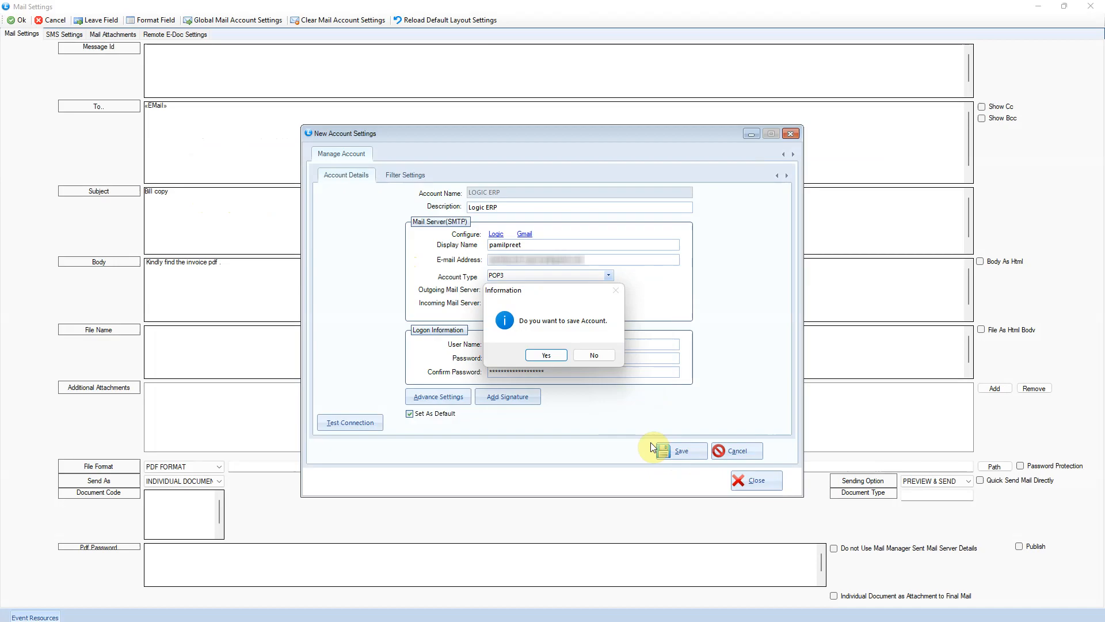
pyautogui.click(554, 354)
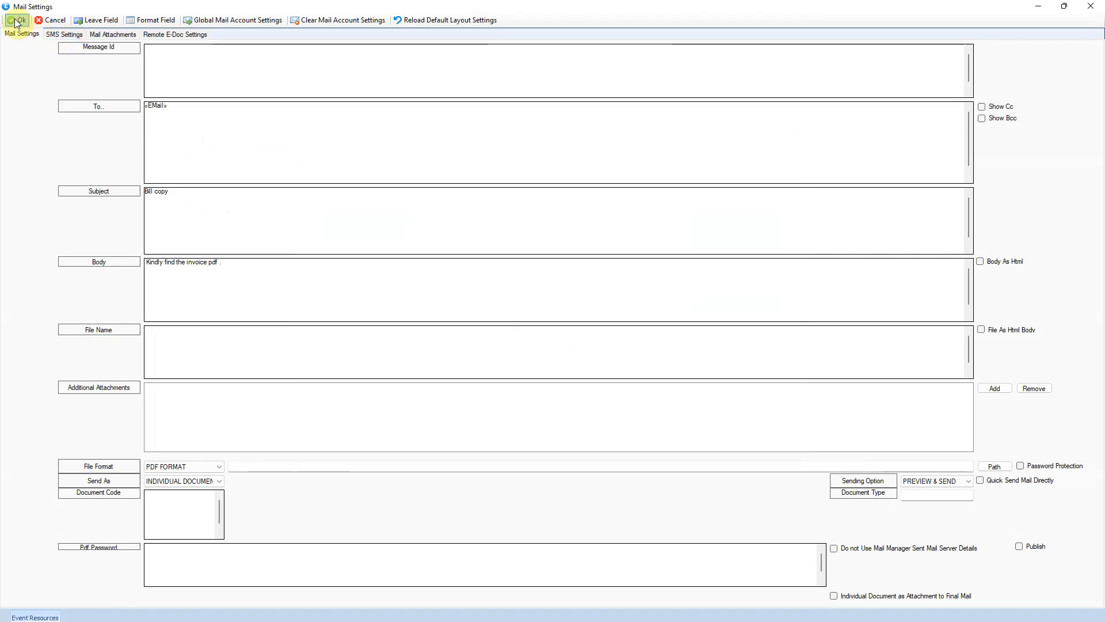
pyautogui.click(18, 20)
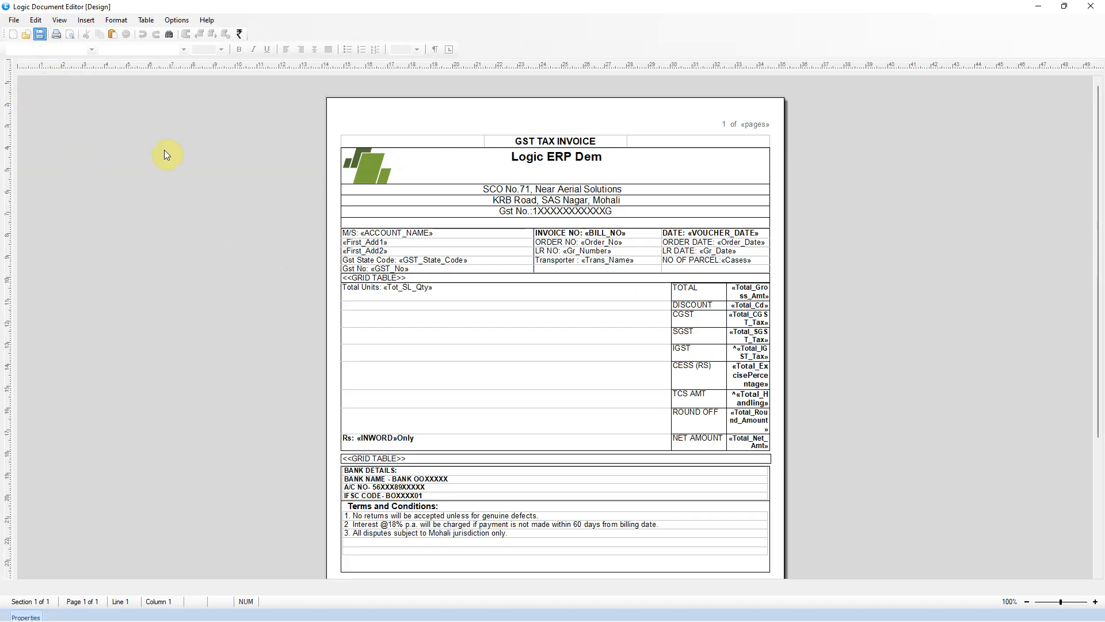
# Close the invoice layout design without saving changes and return to the Sale Bill entry
pyautogui.click(1091, 7)
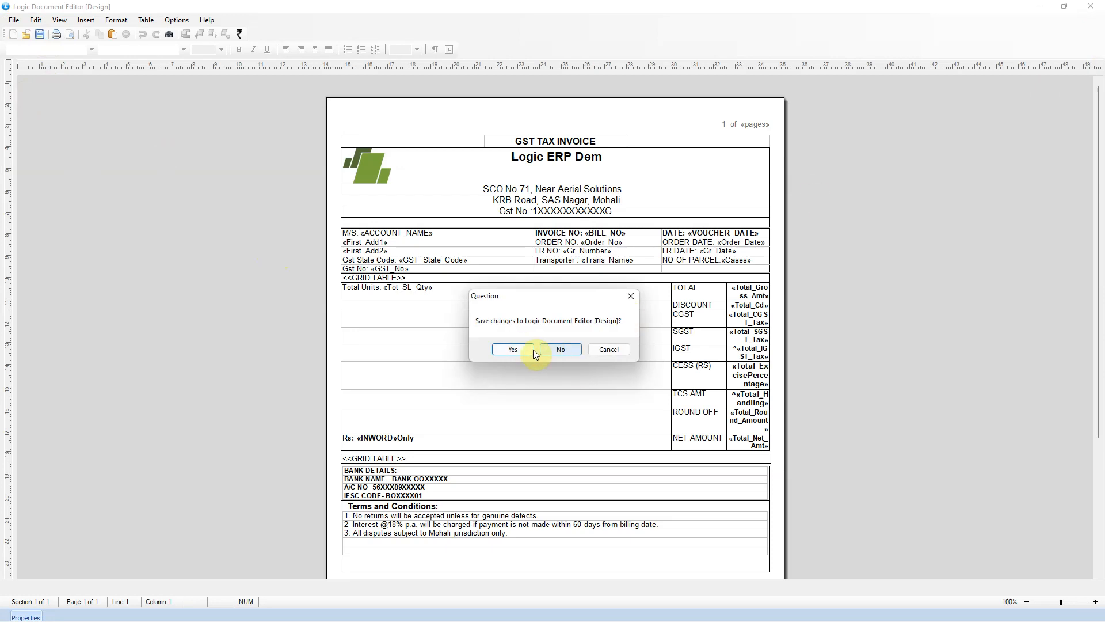
pyautogui.click(547, 350)
pyautogui.click(247, 20)
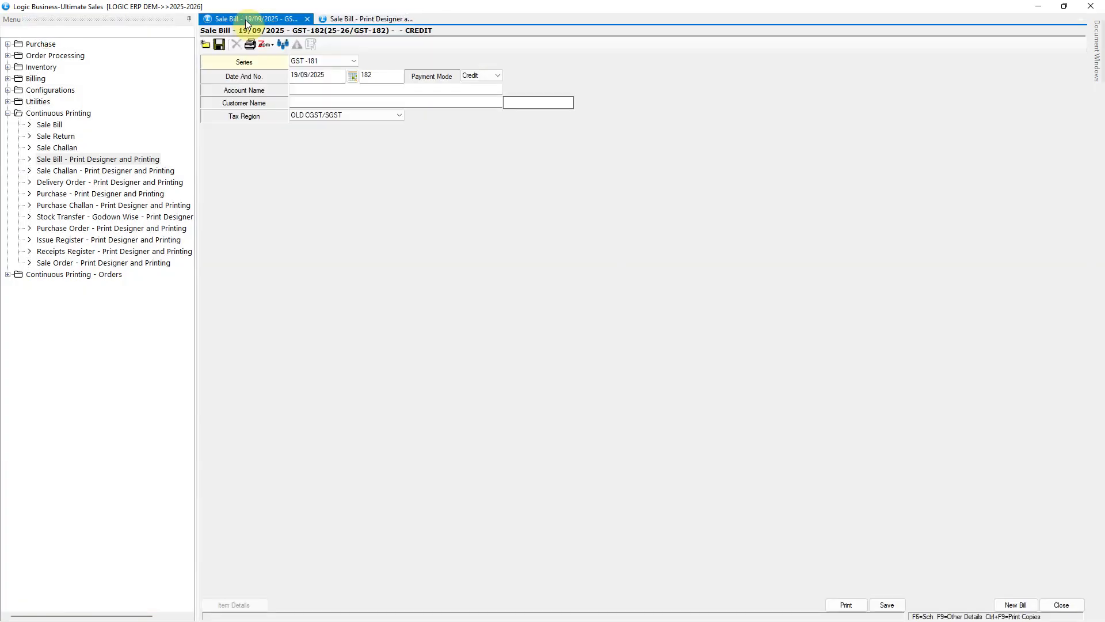
# Open Sale Multiple Printing Configuration and load the FORMAT7 PORTRAIT configuration
pyautogui.click(8, 115)
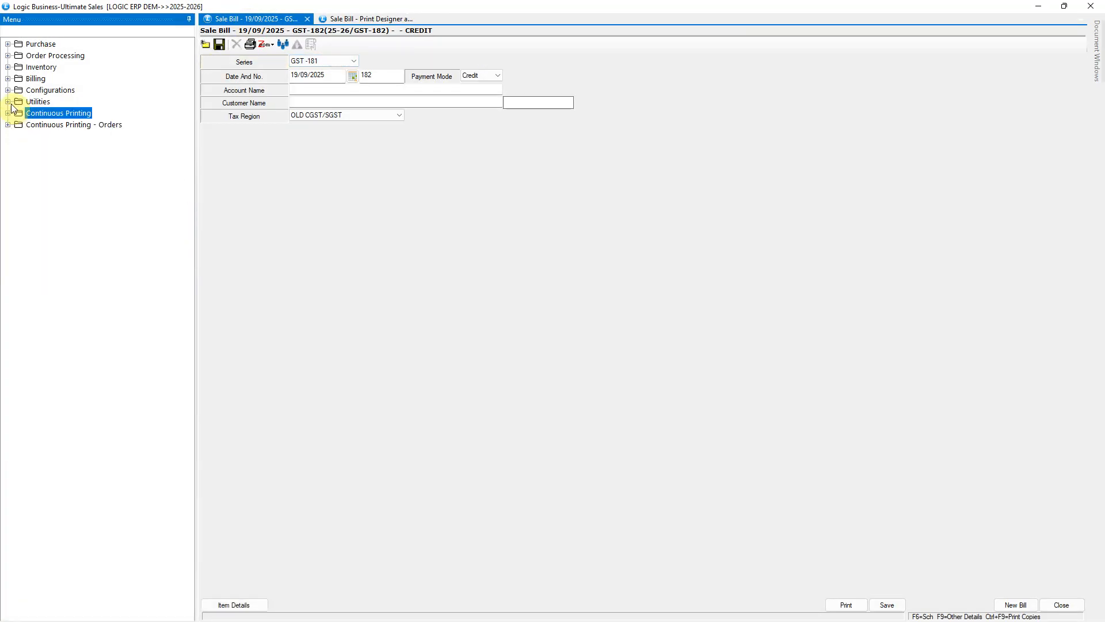
pyautogui.click(7, 90)
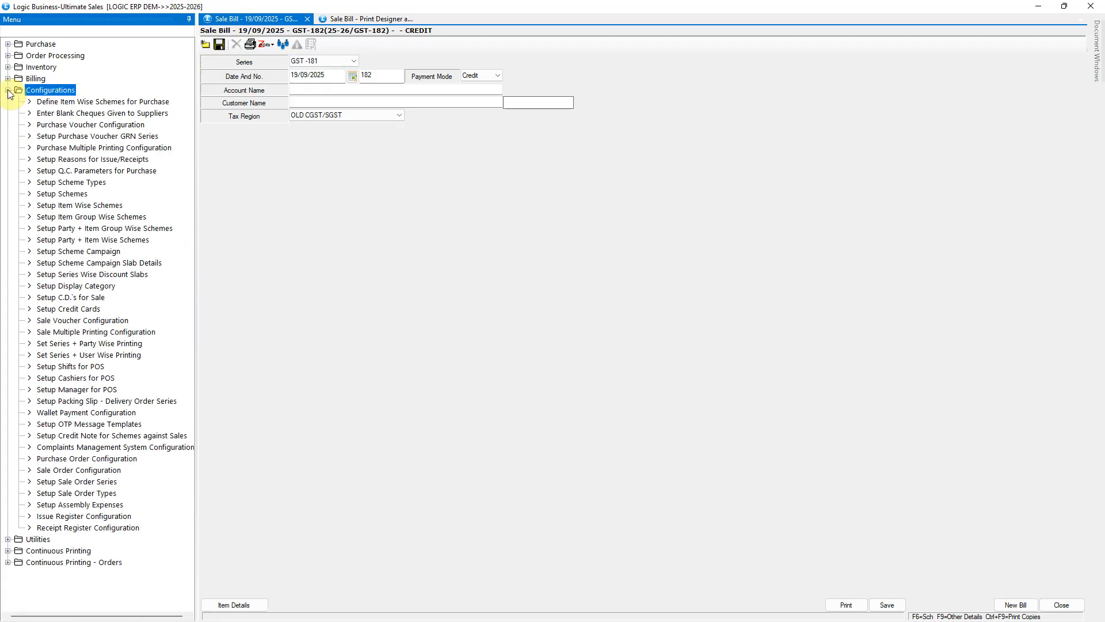
pyautogui.doubleClick(138, 334)
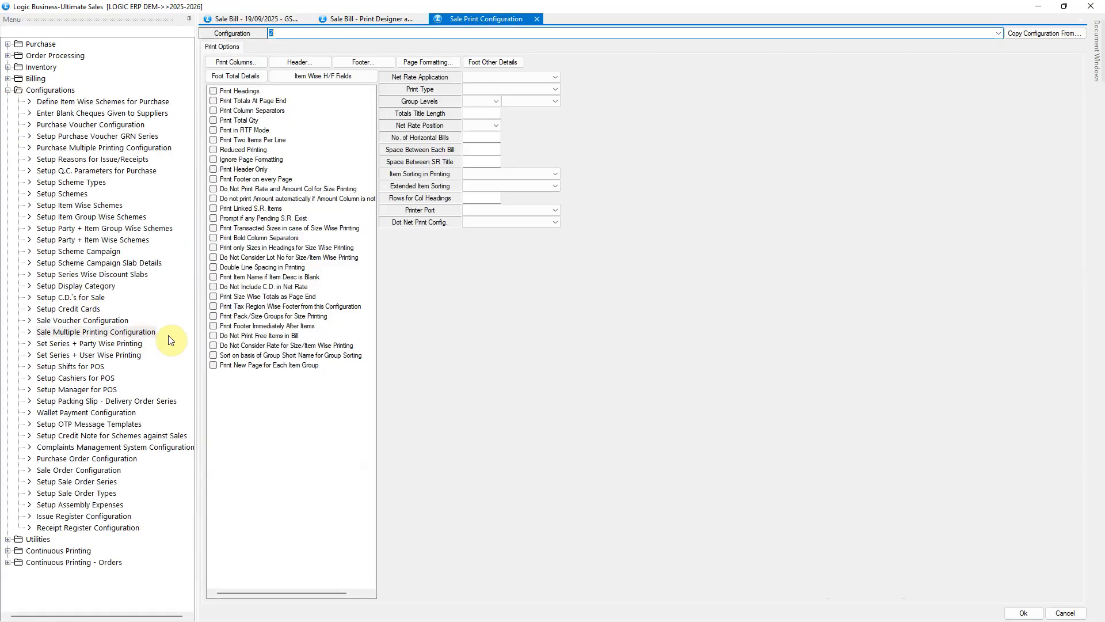
pyautogui.click(997, 33)
pyautogui.click(749, 97)
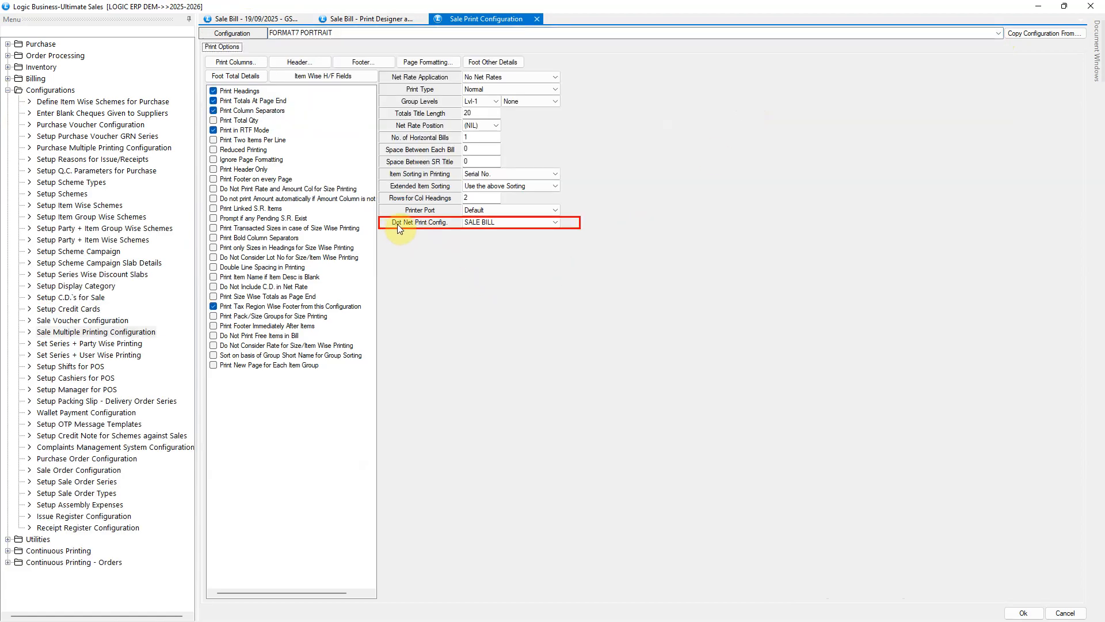
# Keep SALE BILL as the Dot Net print configuration and save the sale print configuration
pyautogui.click(547, 222)
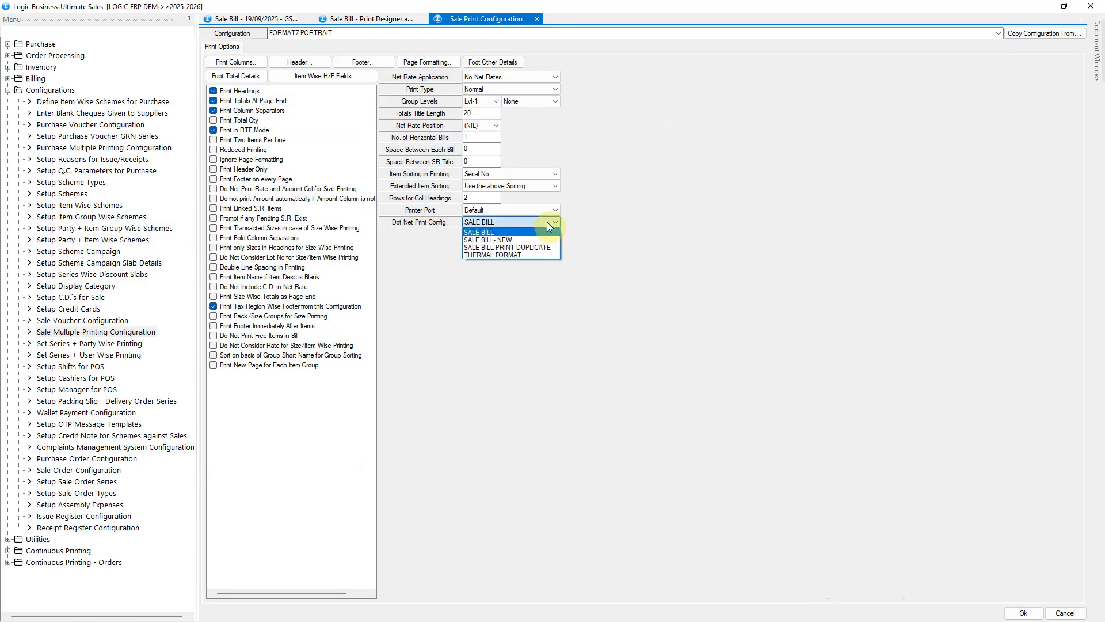
pyautogui.click(547, 223)
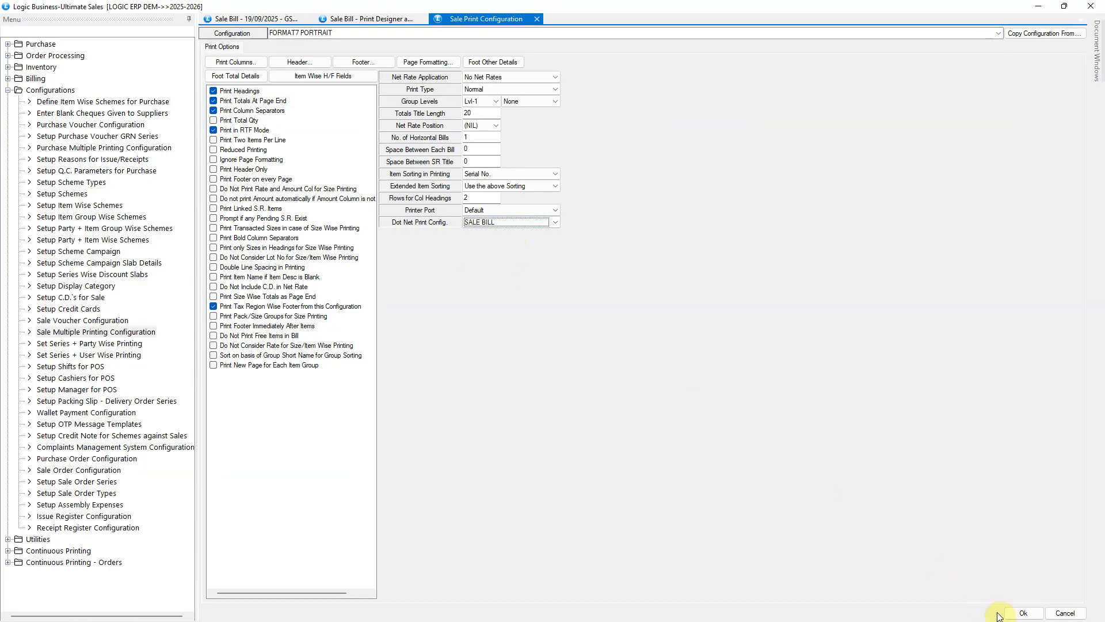
pyautogui.click(1020, 611)
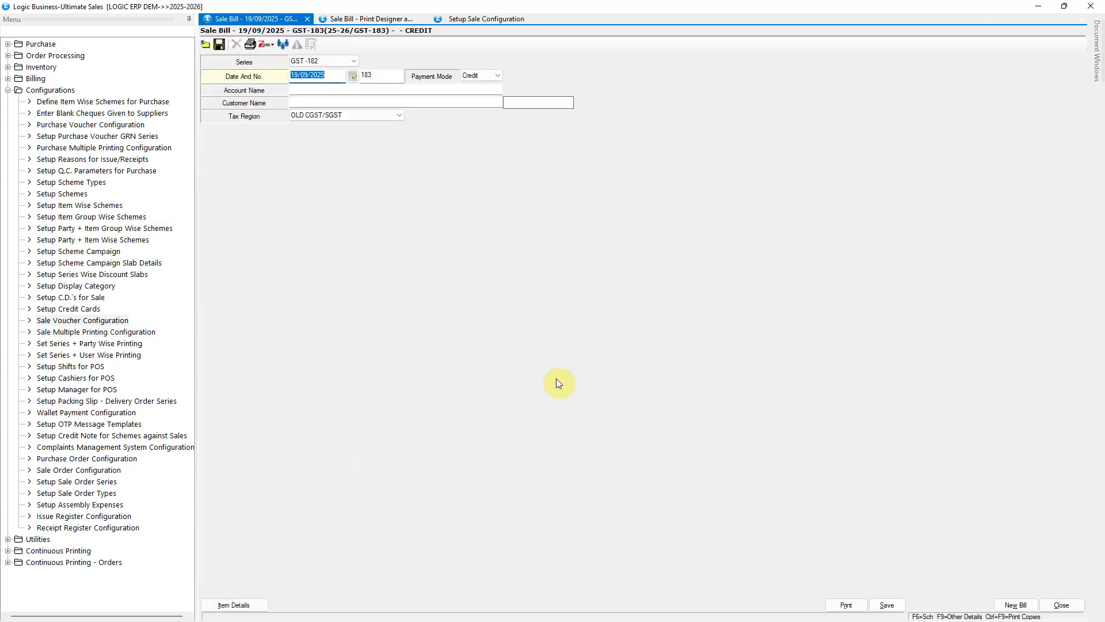
# Print sale bill GST-182 without a preview, and open the PDF attached to the received "Bill copy" mail in Gmail
pyautogui.click(258, 602)
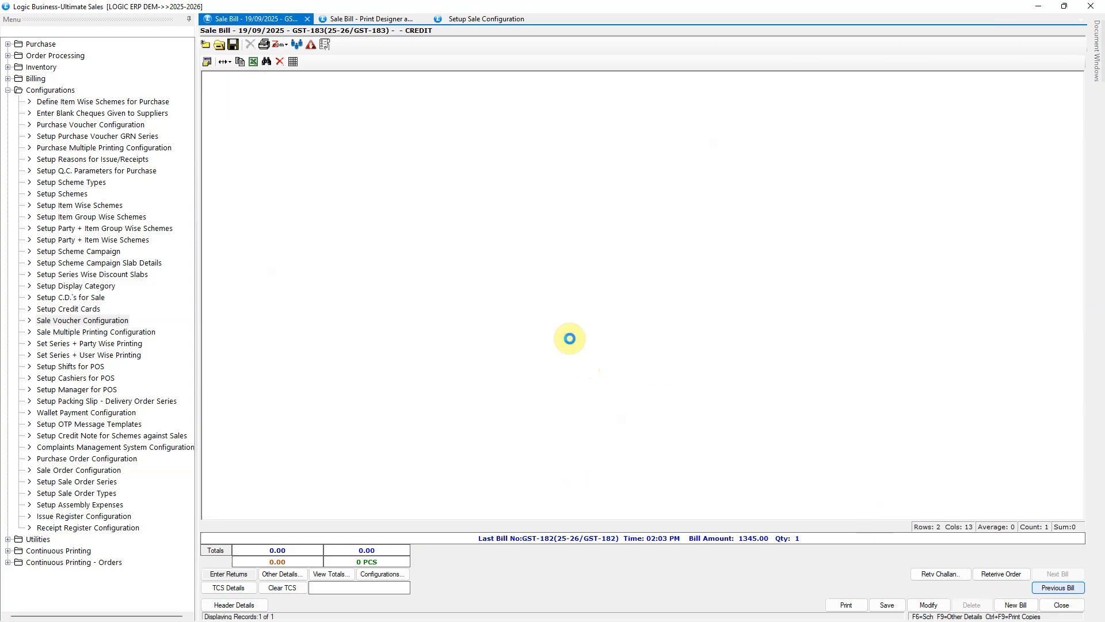
pyautogui.click(840, 603)
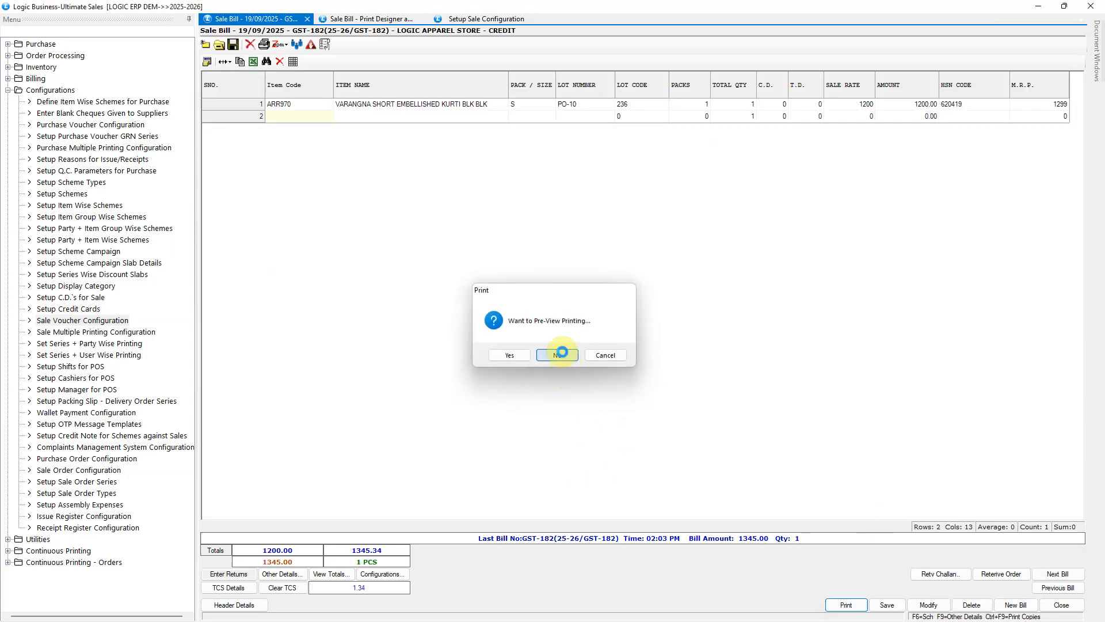
pyautogui.click(562, 353)
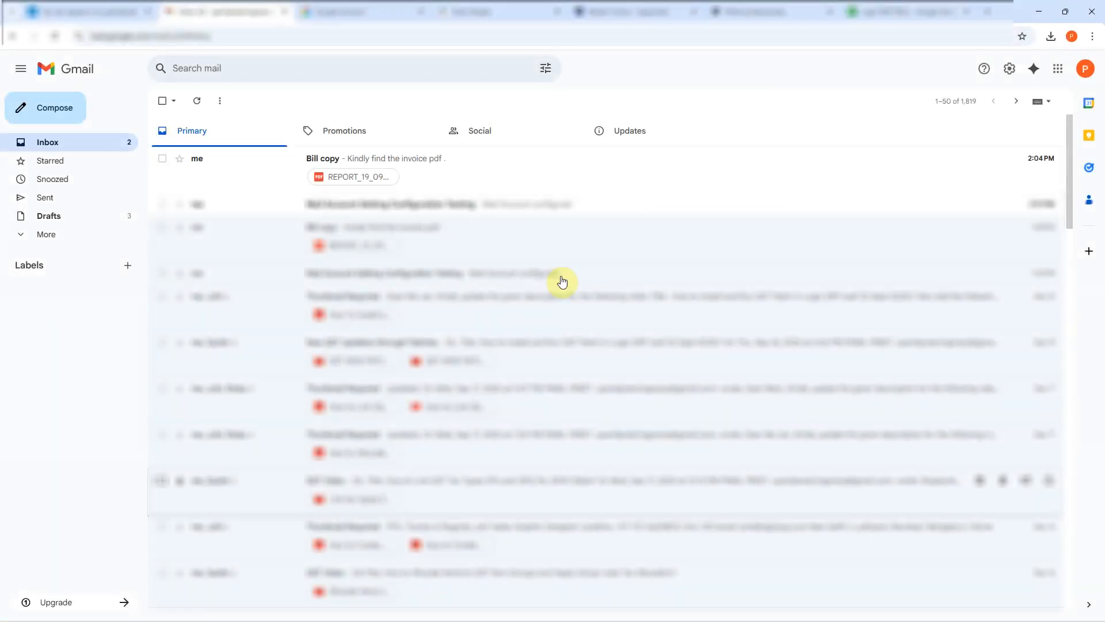
pyautogui.click(472, 172)
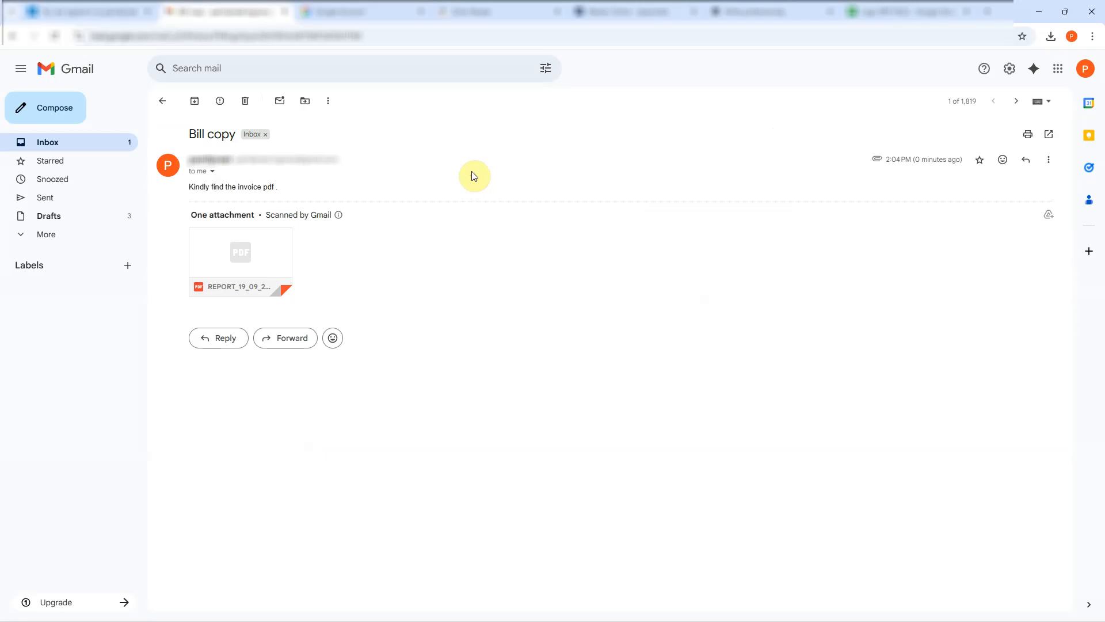
pyautogui.click(247, 254)
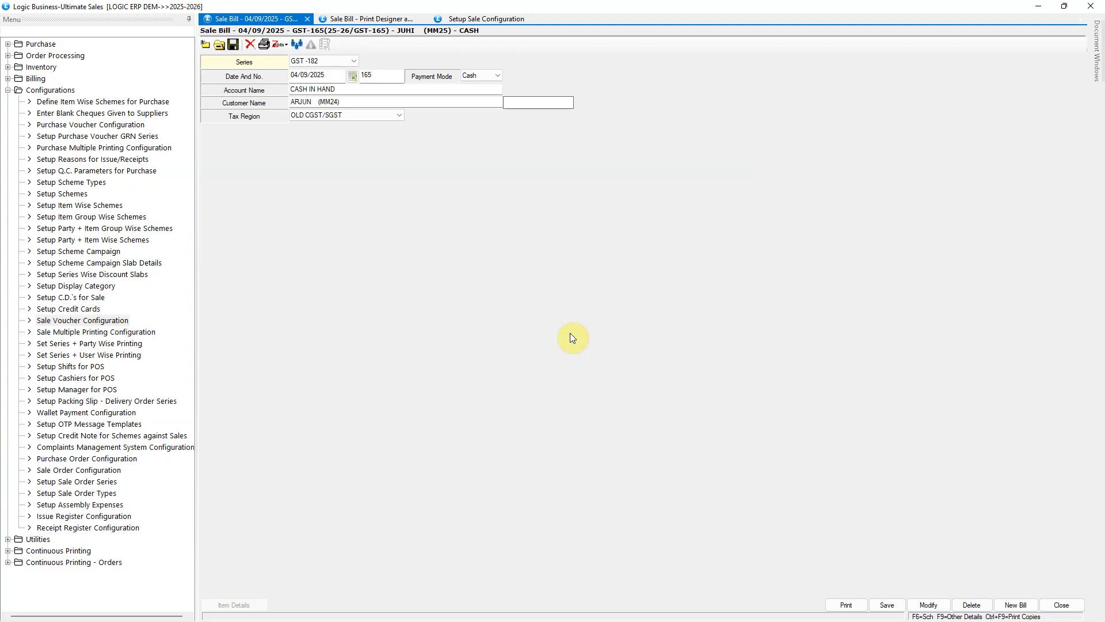
# In the Sale Bill Print Designer, search sale bills numbered 161 to 166 and select all of them for printing
pyautogui.click(386, 23)
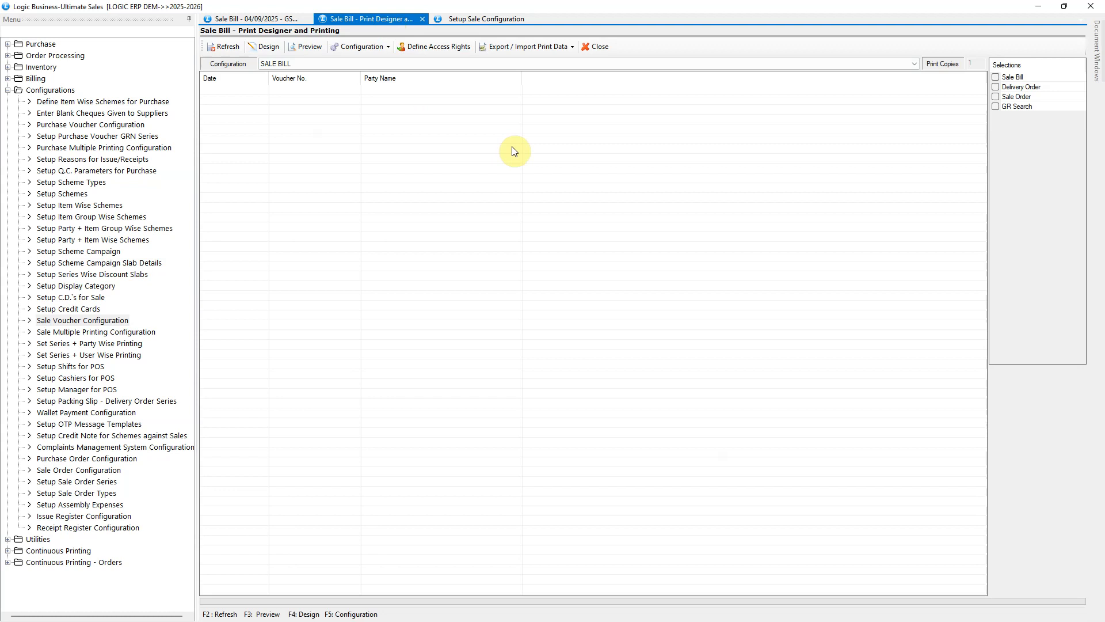
pyautogui.click(996, 78)
pyautogui.click(615, 208)
pyautogui.write('161')
pyautogui.click(702, 207)
pyautogui.write('166')
pyautogui.click(383, 310)
pyautogui.click(430, 422)
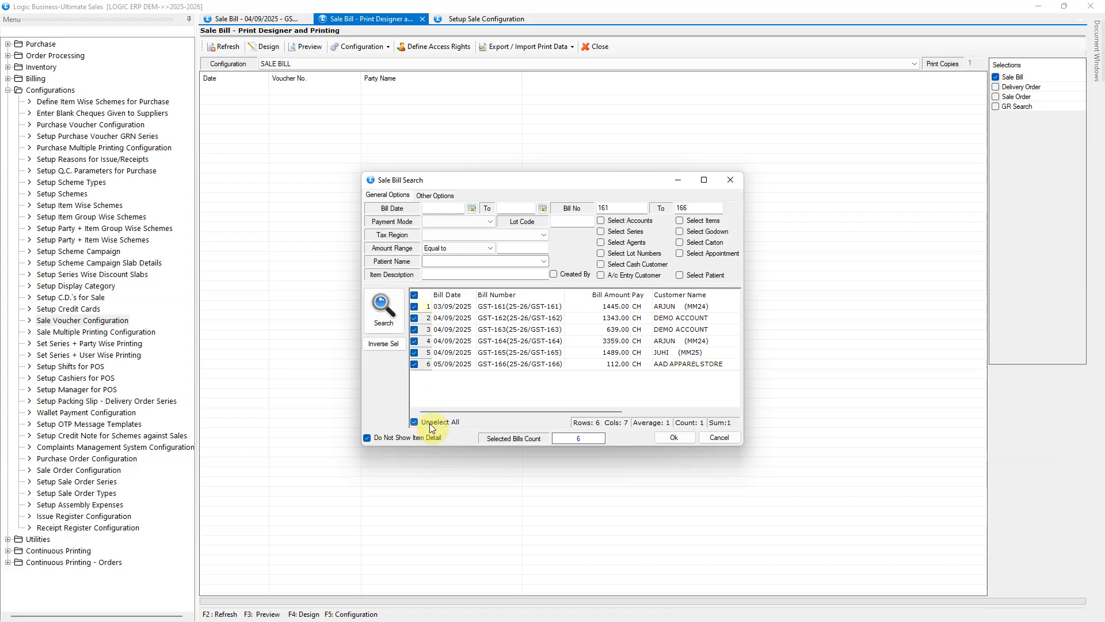
pyautogui.click(670, 439)
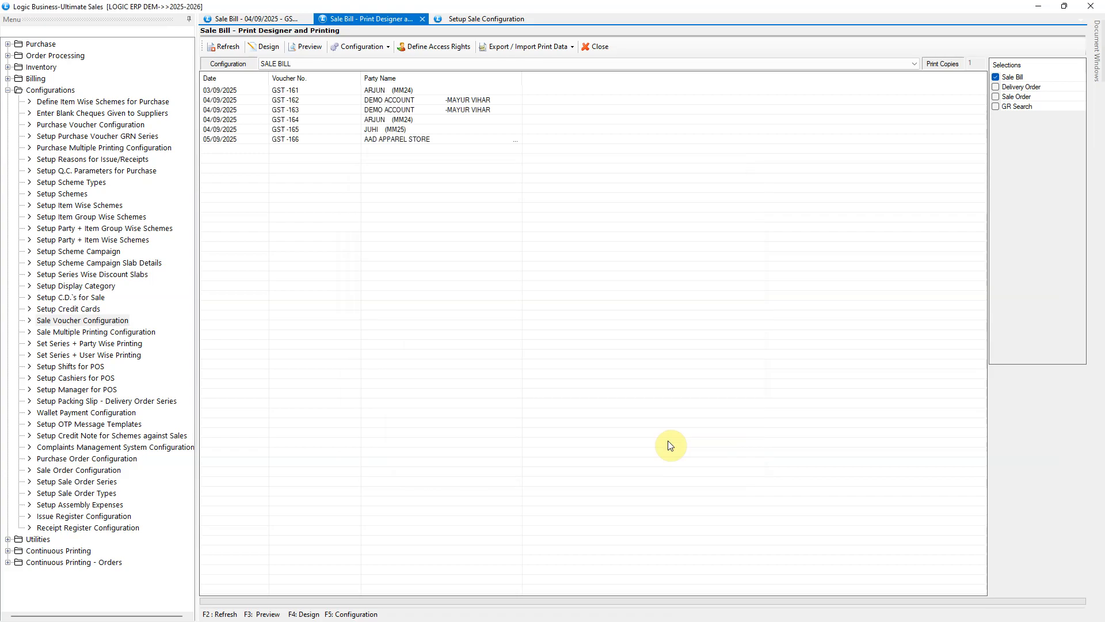
# Refresh the data of the selected sale bills, preview their invoices down to the last one, and close the preview
pyautogui.click(236, 51)
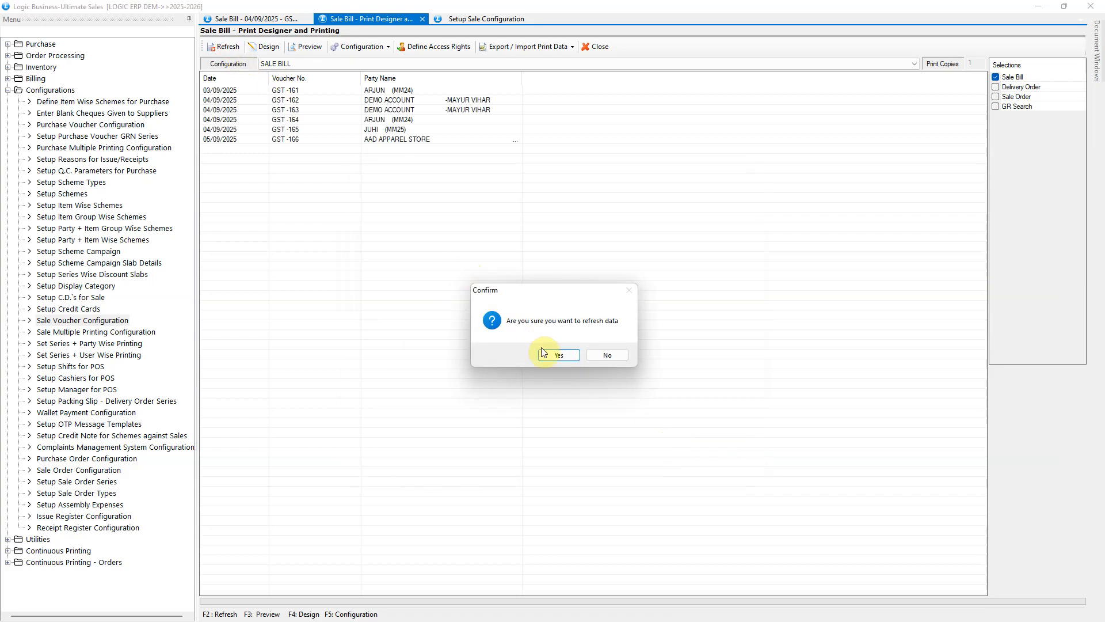
pyautogui.click(558, 354)
pyautogui.click(309, 49)
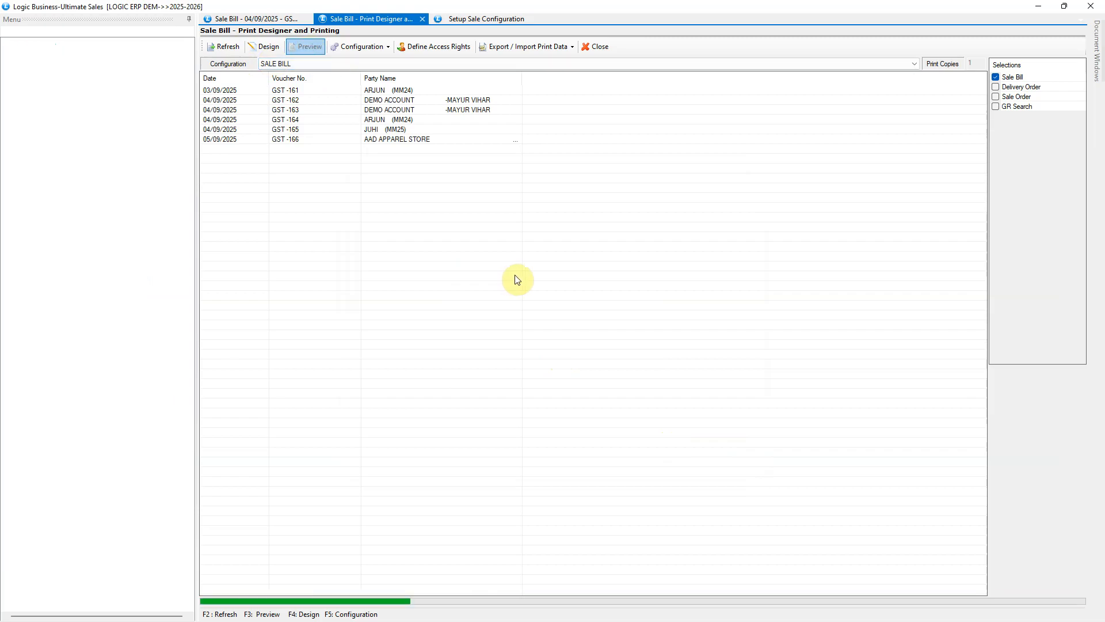
pyautogui.scroll(-15, 723, 385)
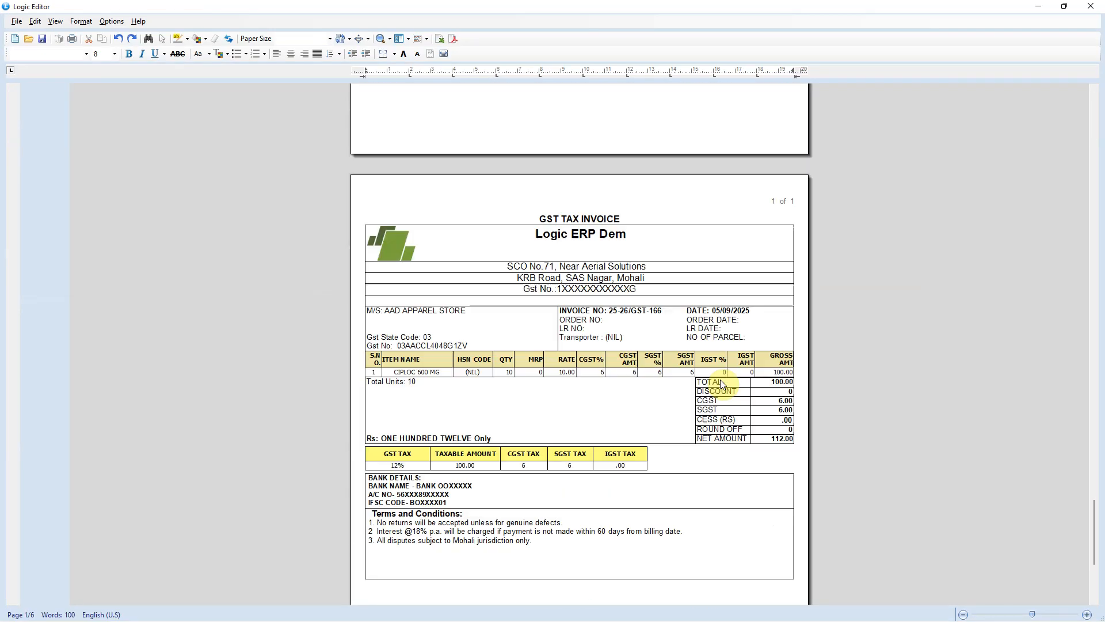
pyautogui.click(1090, 7)
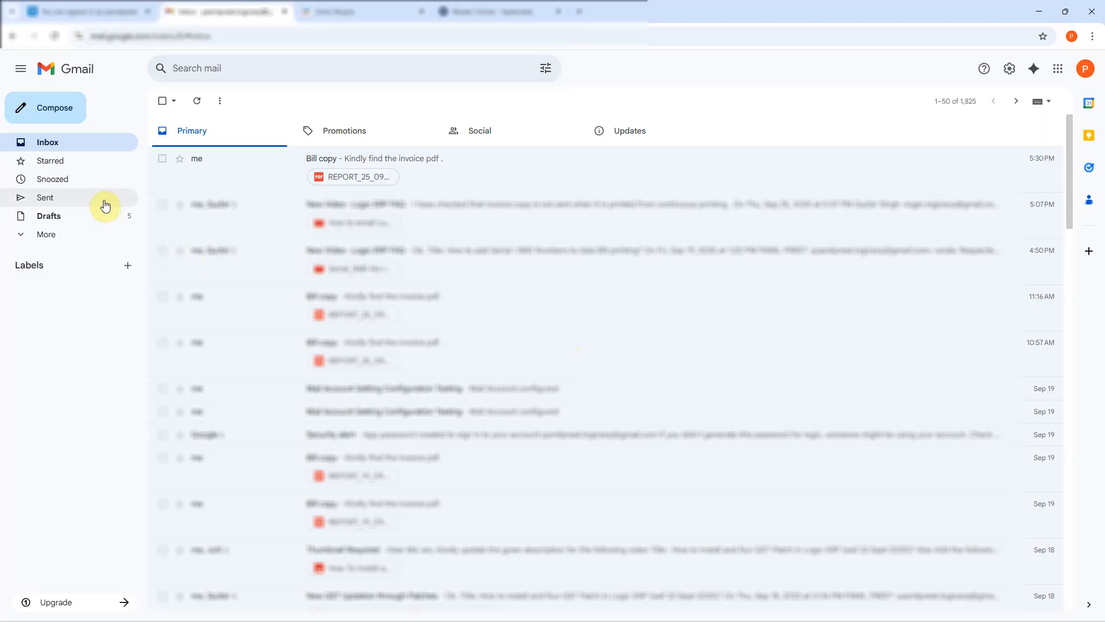
# In Gmail, open the newest "Bill copy" message among the sent mails and view its PDF attachment
pyautogui.click(69, 204)
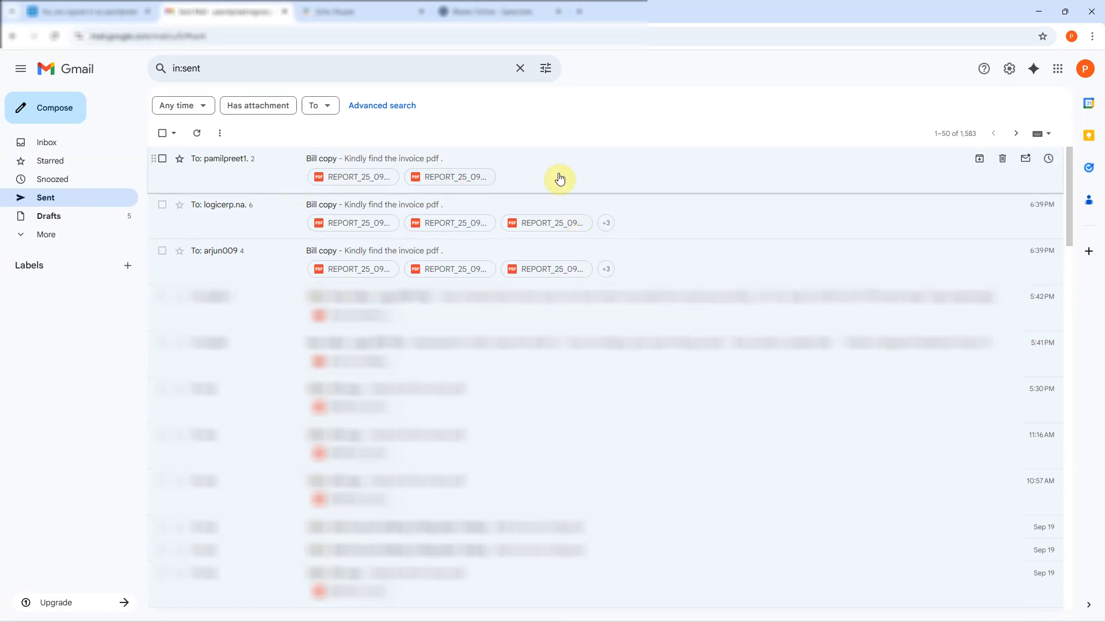
pyautogui.click(597, 171)
pyautogui.click(270, 297)
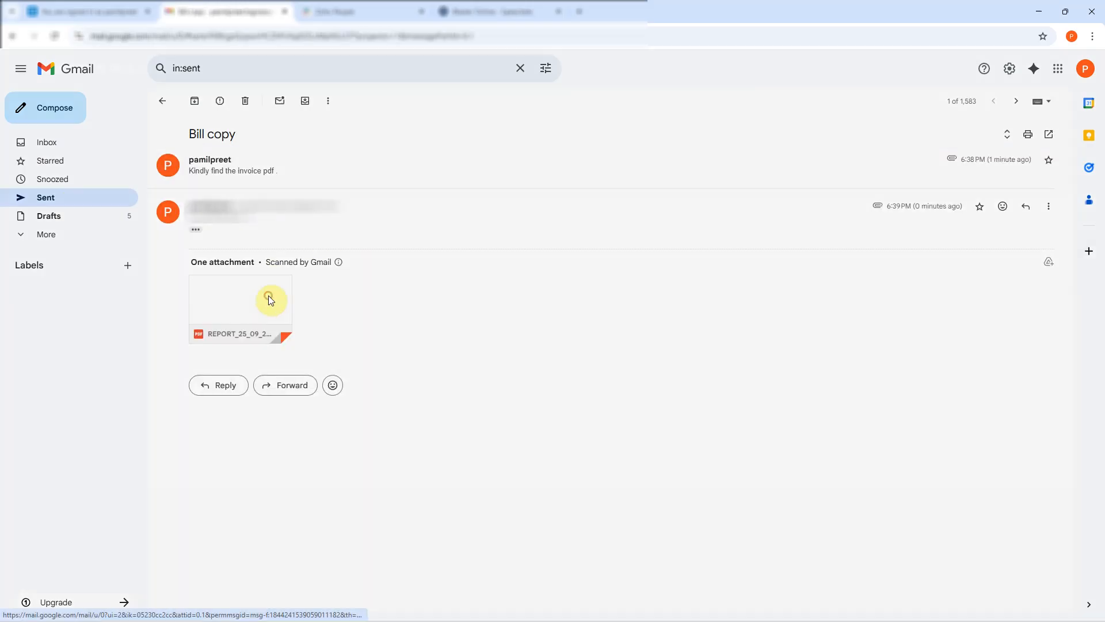